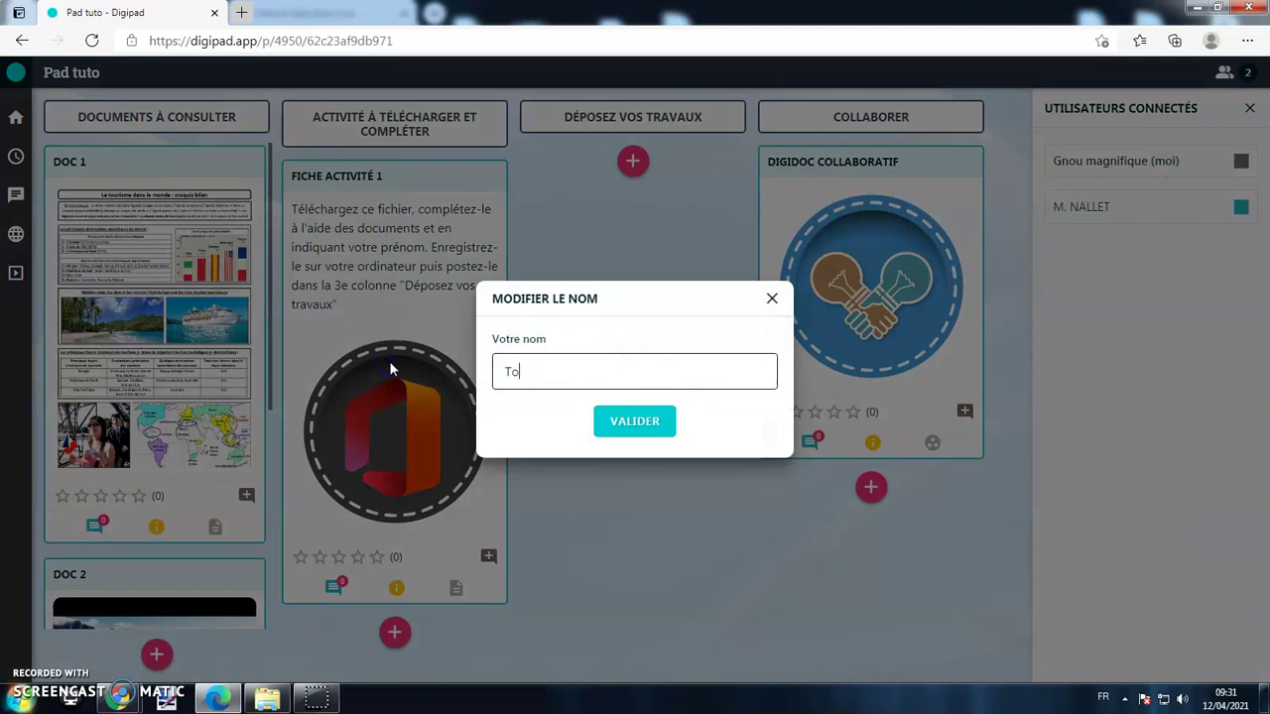
Step: Save the student's first name as the display name on the pad and close the connected users list
click(626, 433)
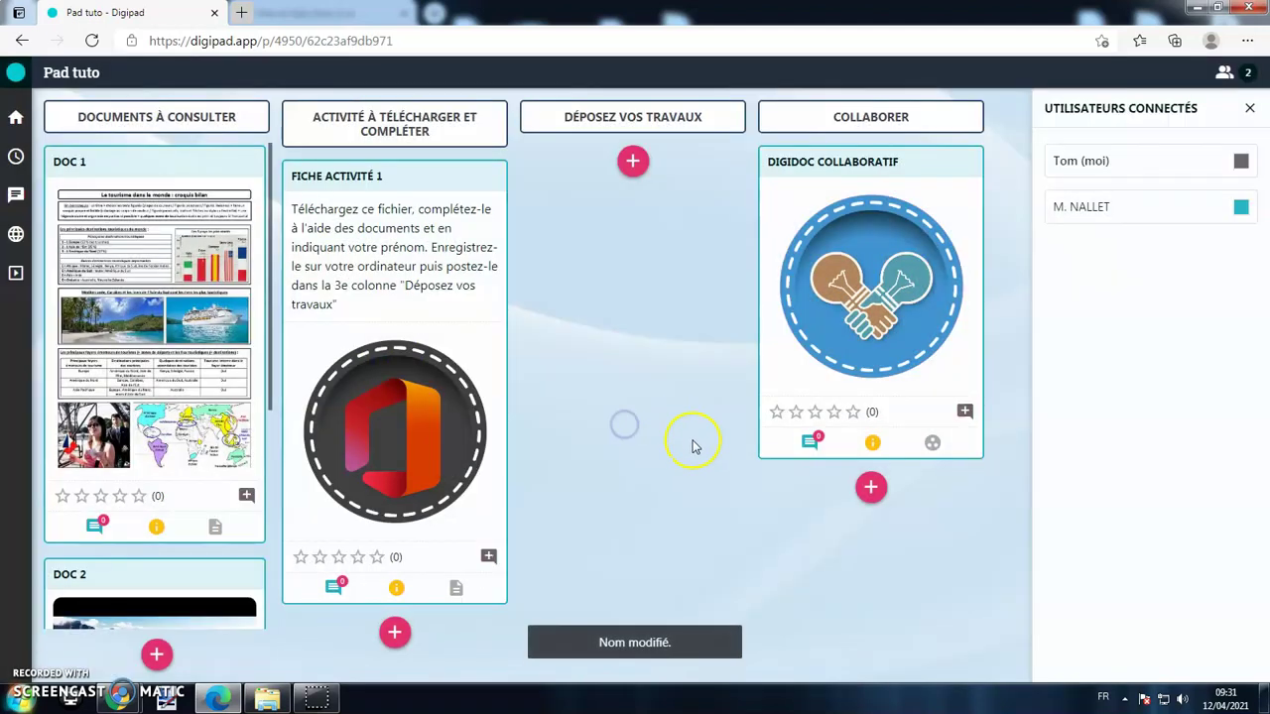
click(1250, 108)
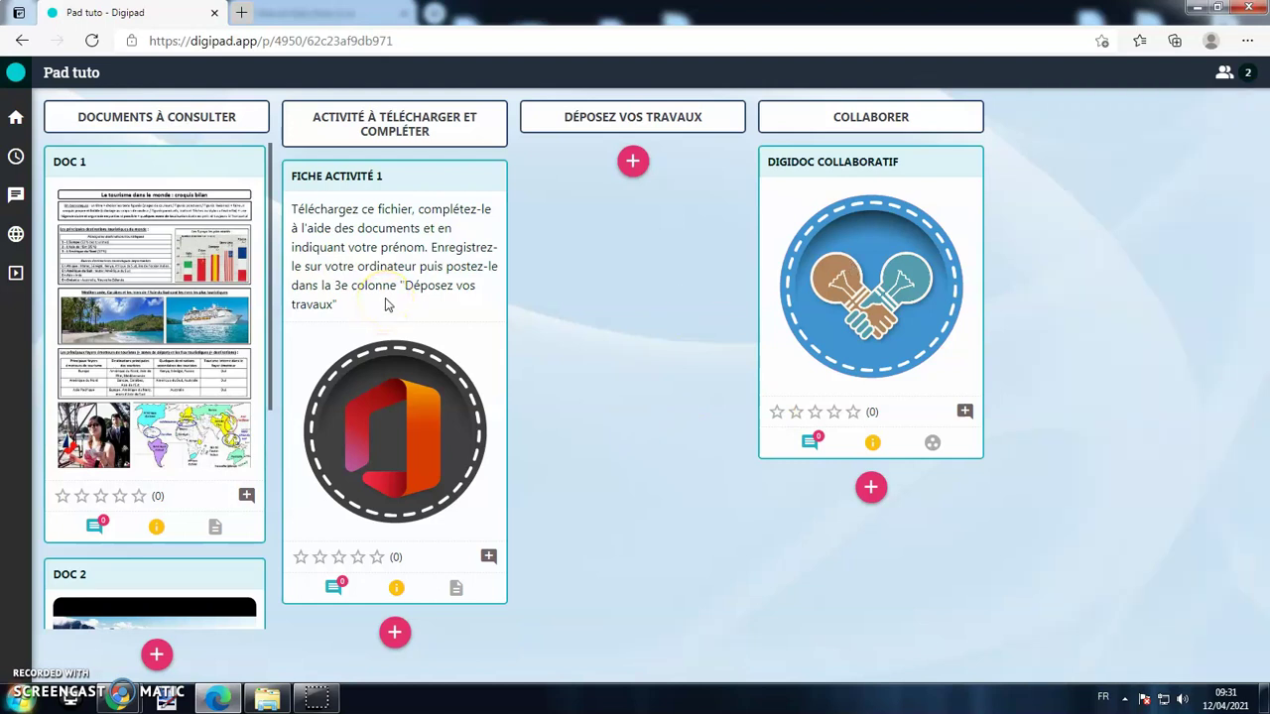
Step: View DOC 1 from the Documents à consulter column in full screen, zoom in to 133%, and close it
mouse_move(401, 589)
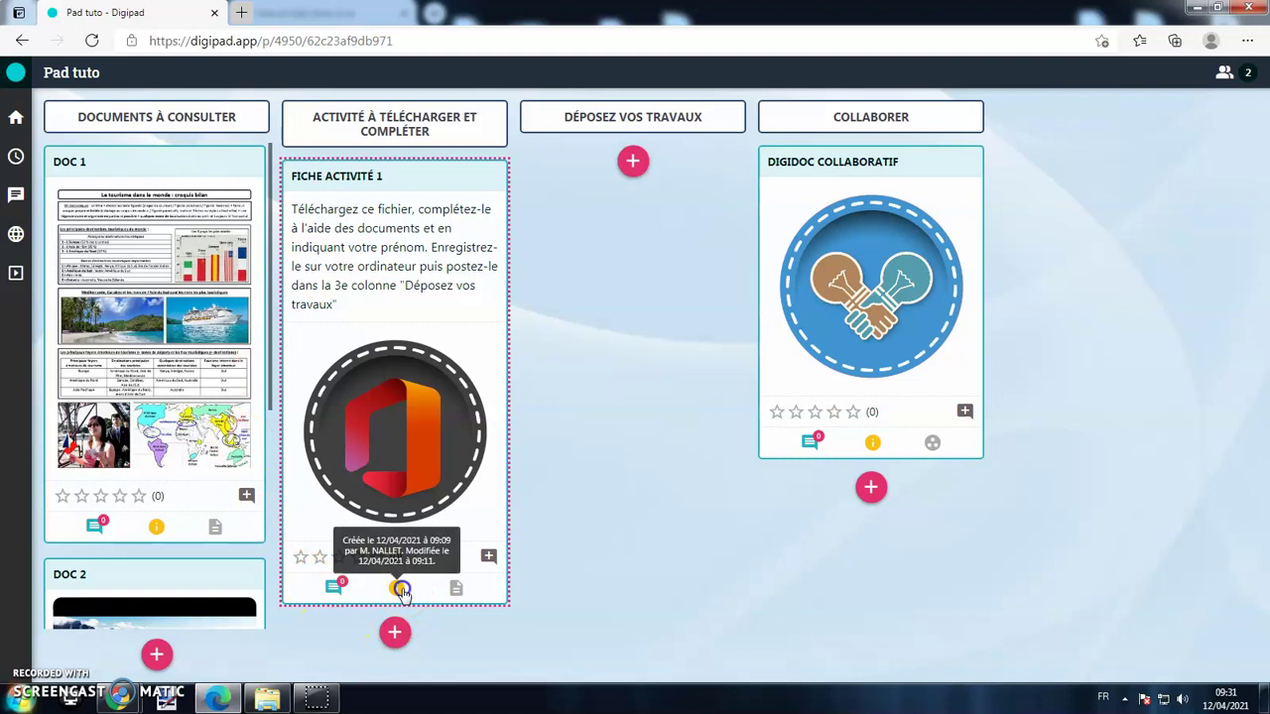
scroll(158, 215, down, 4)
scroll(159, 234, up, 4)
click(151, 256)
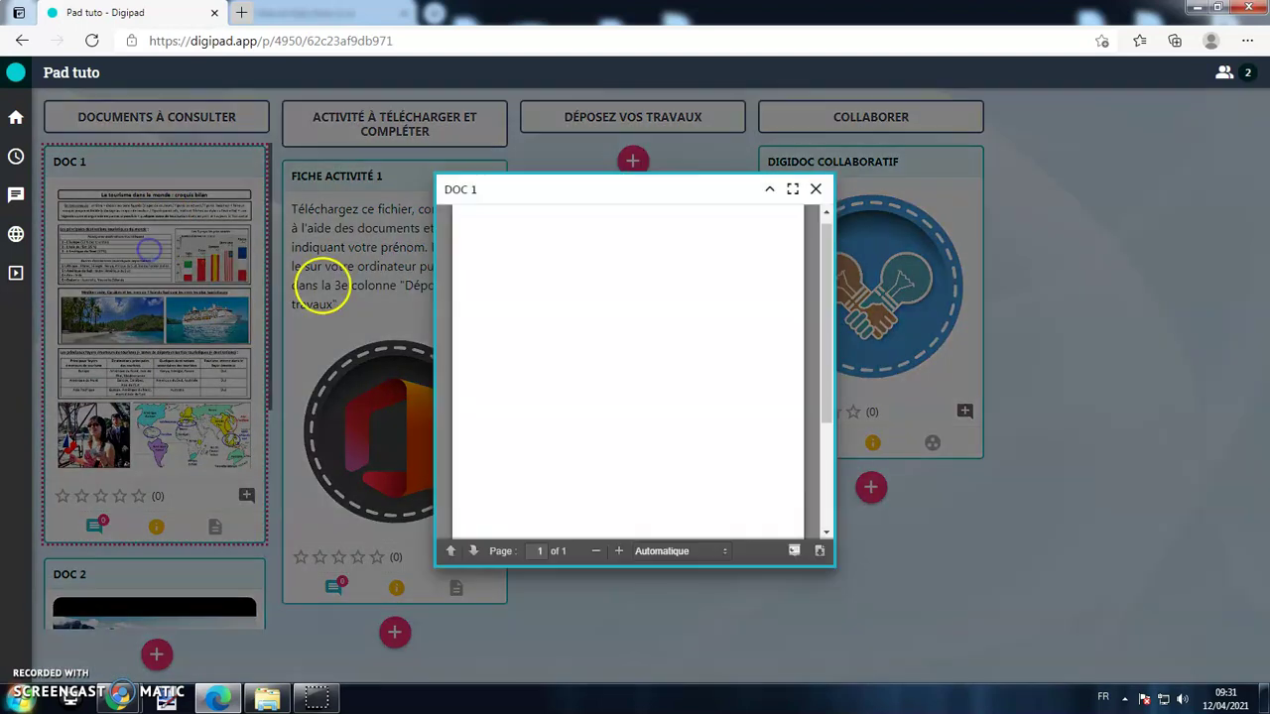
scroll(784, 256, down, 3)
scroll(784, 256, up, 3)
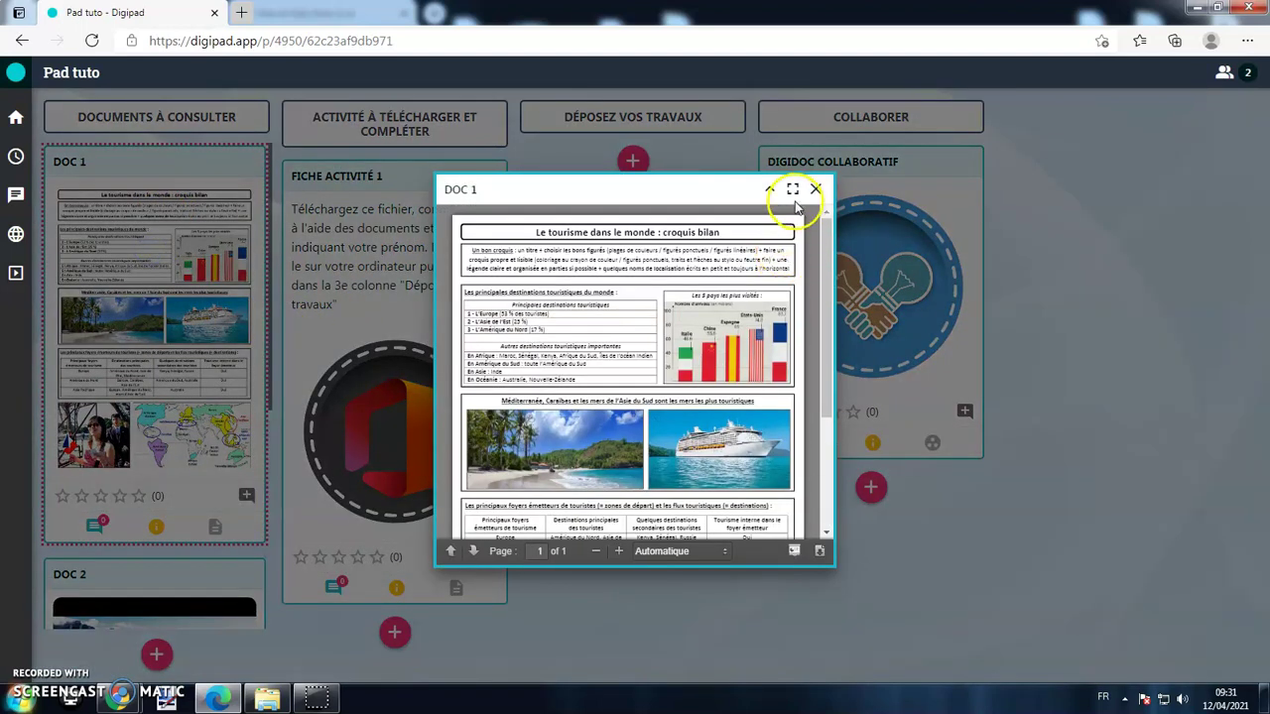
click(793, 188)
scroll(799, 208, down, 3)
scroll(799, 208, up, 1)
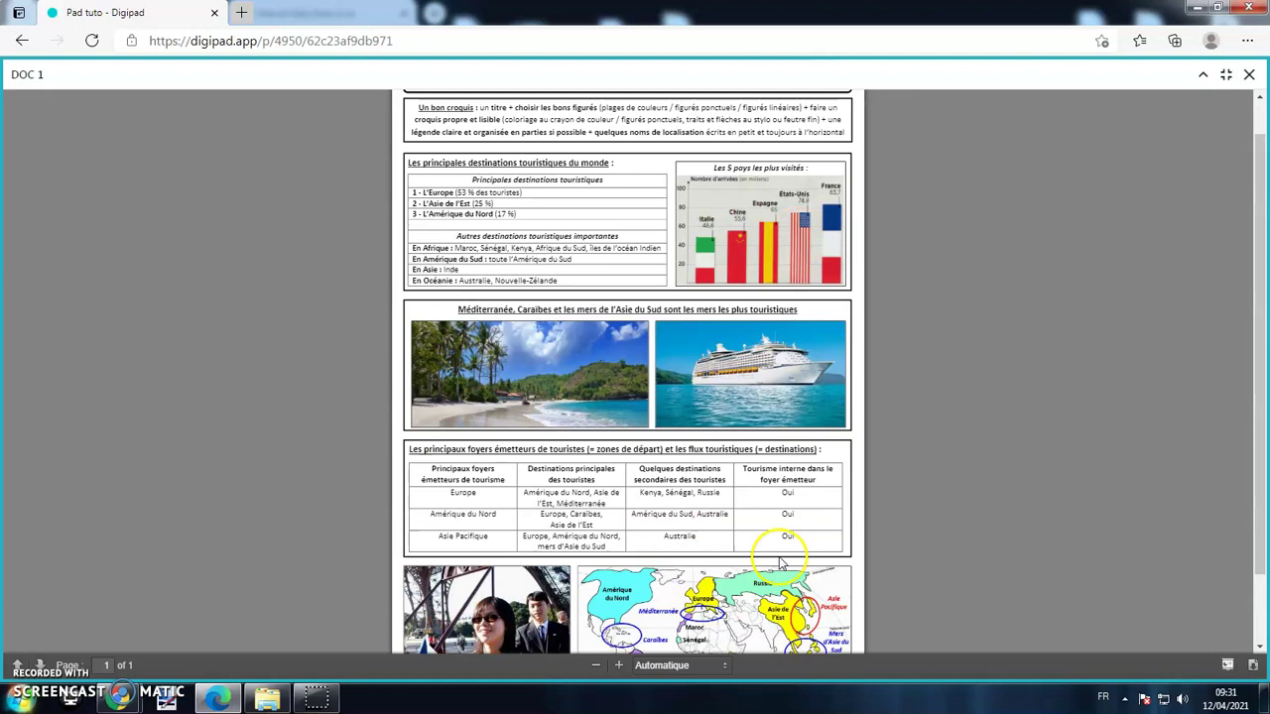
click(618, 665)
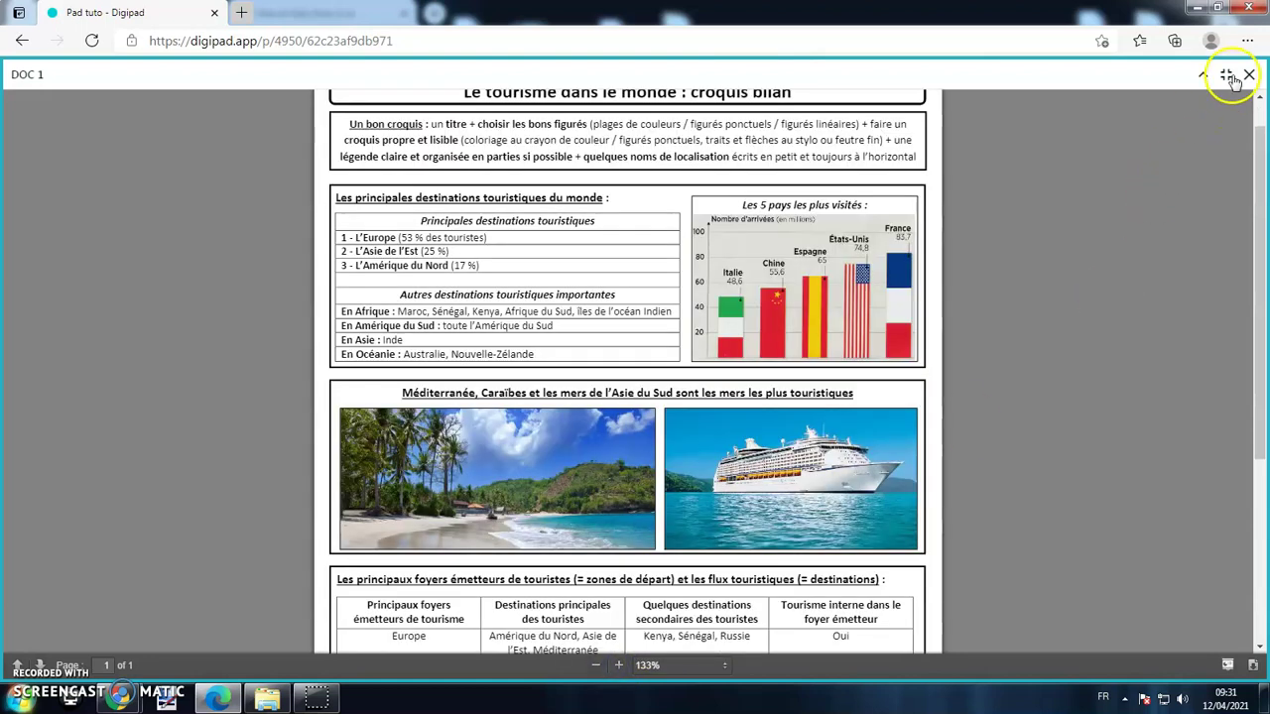
click(1228, 74)
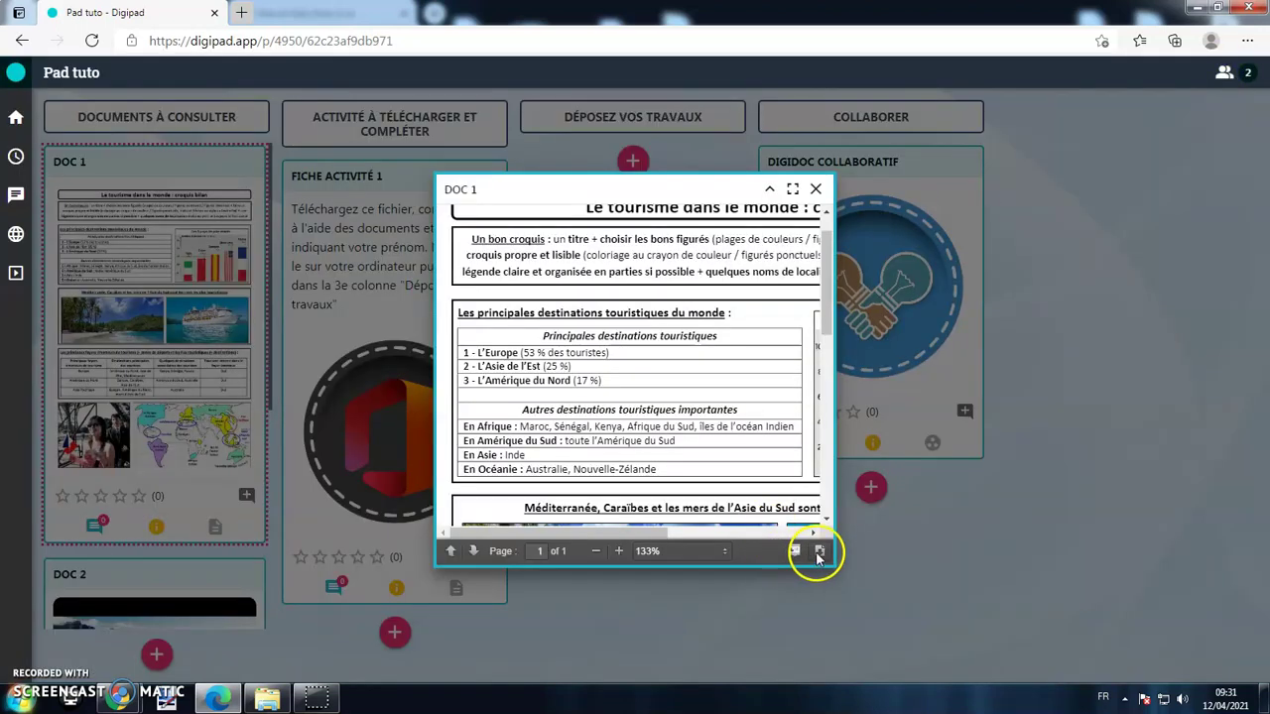
click(816, 188)
Step: Open DOC 2, play its Cape Town video briefly, and close it
scroll(131, 297, down, 2)
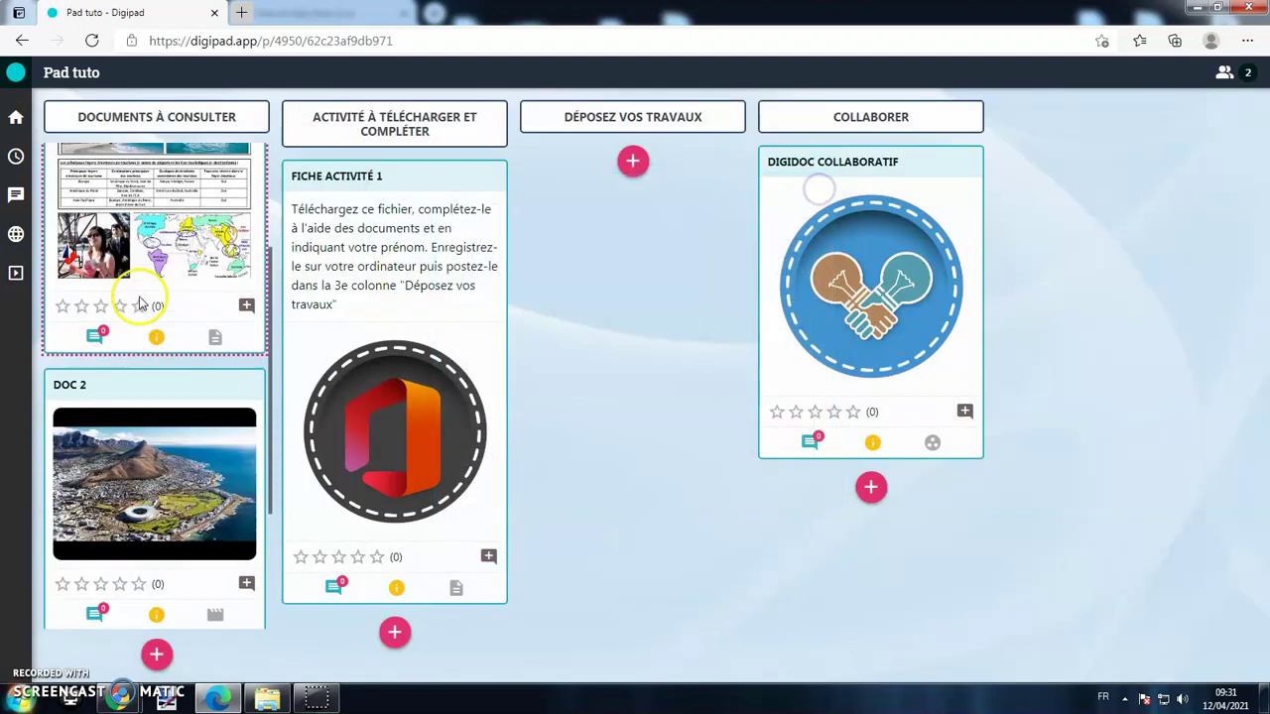
click(156, 516)
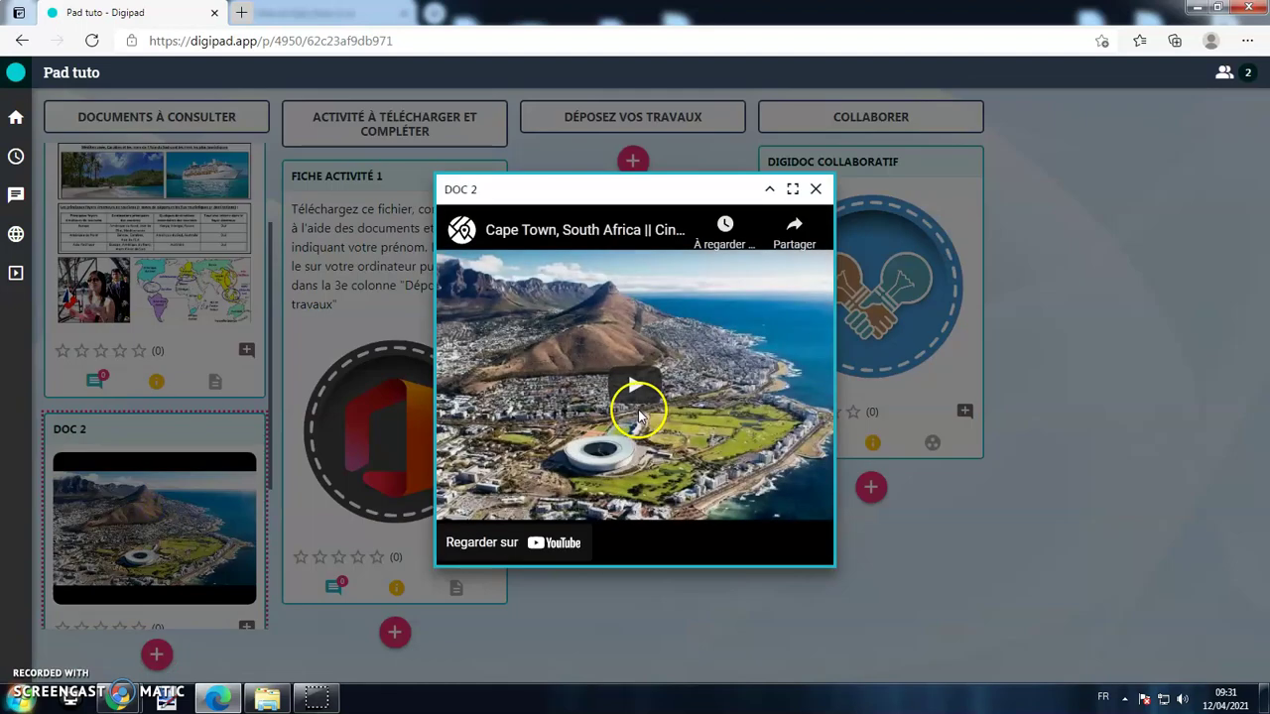
click(637, 397)
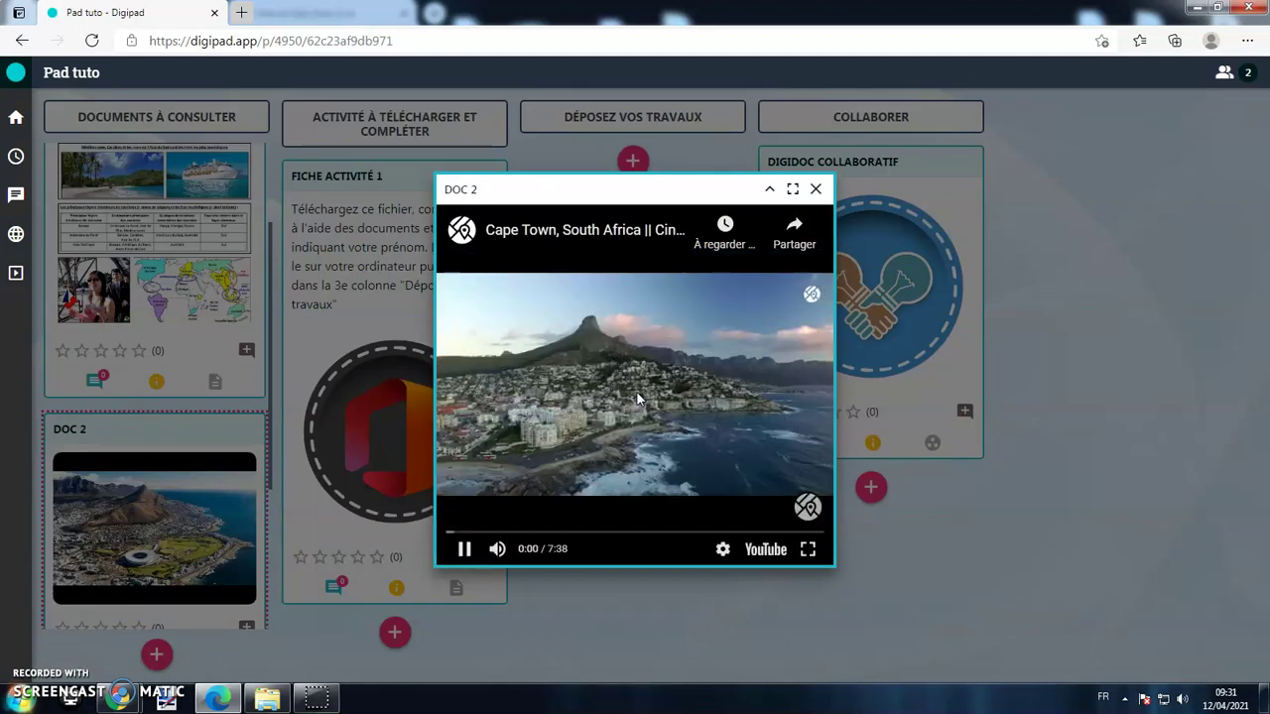
click(815, 189)
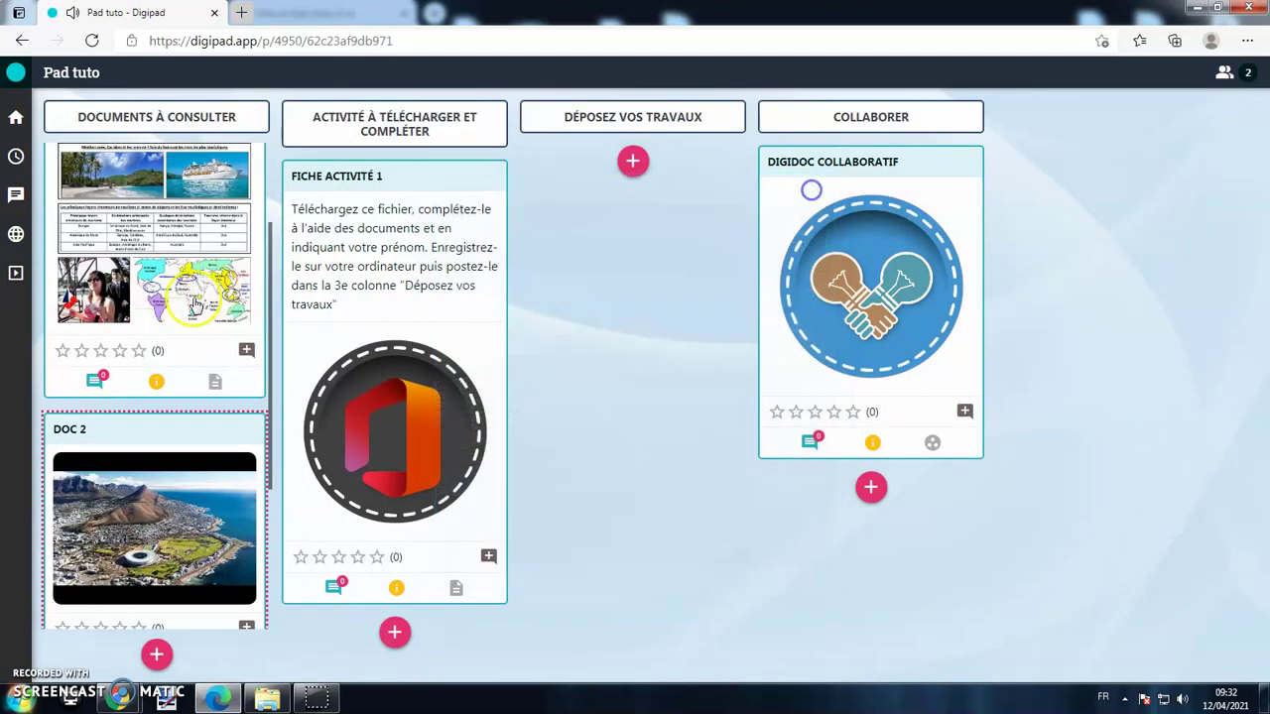
Step: Open DOC 3's interactive US map in full screen, view the place names offered for the pin near Michigan, and close it
scroll(185, 298, down, 3)
click(156, 512)
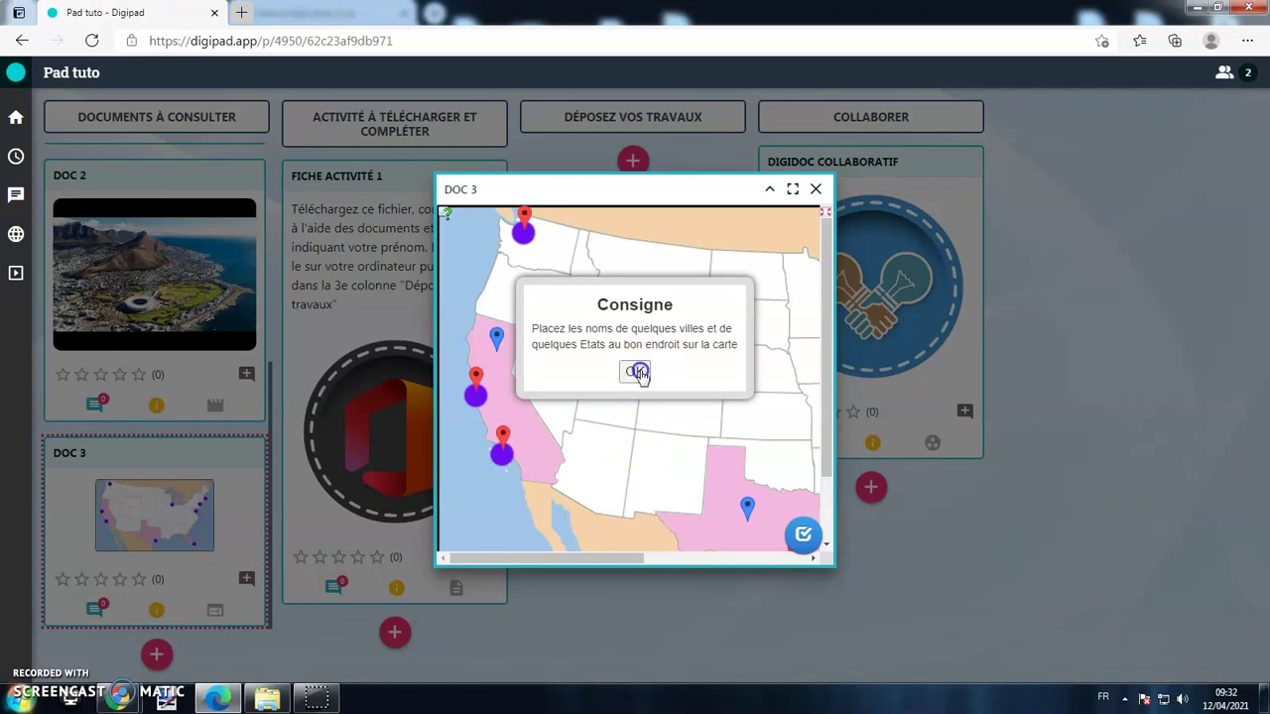
click(636, 369)
click(792, 189)
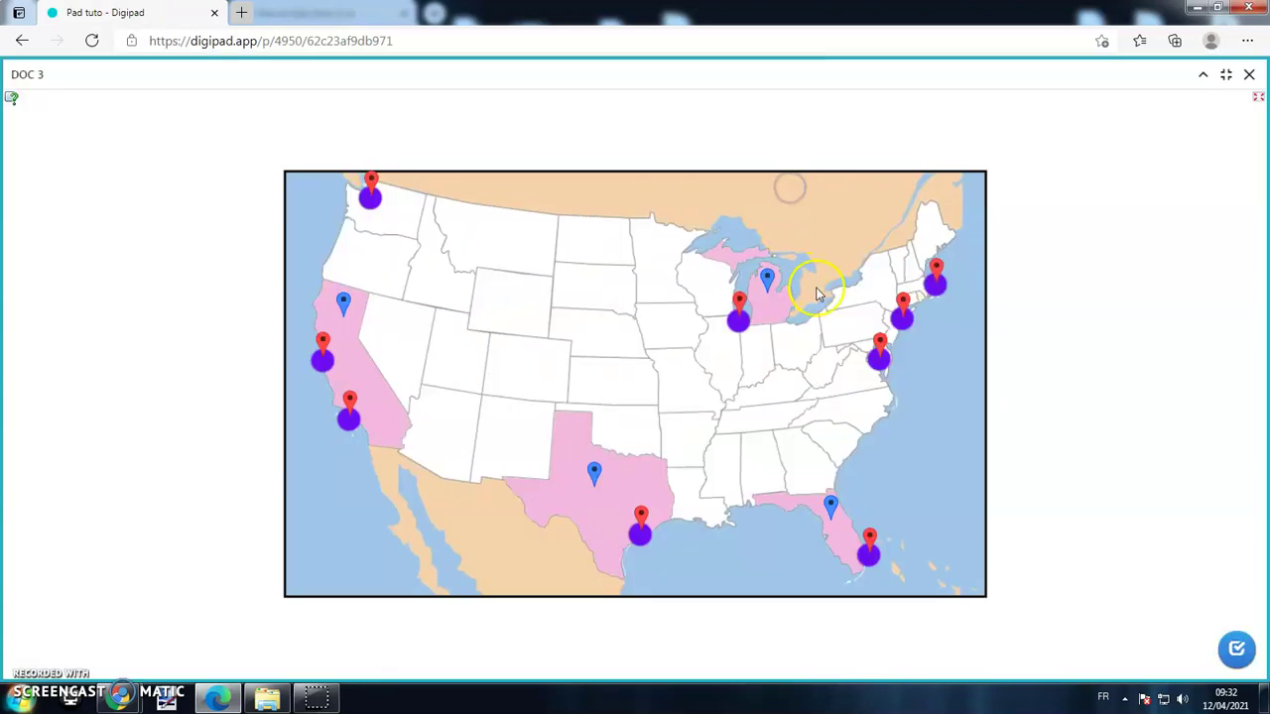
click(740, 311)
click(1056, 356)
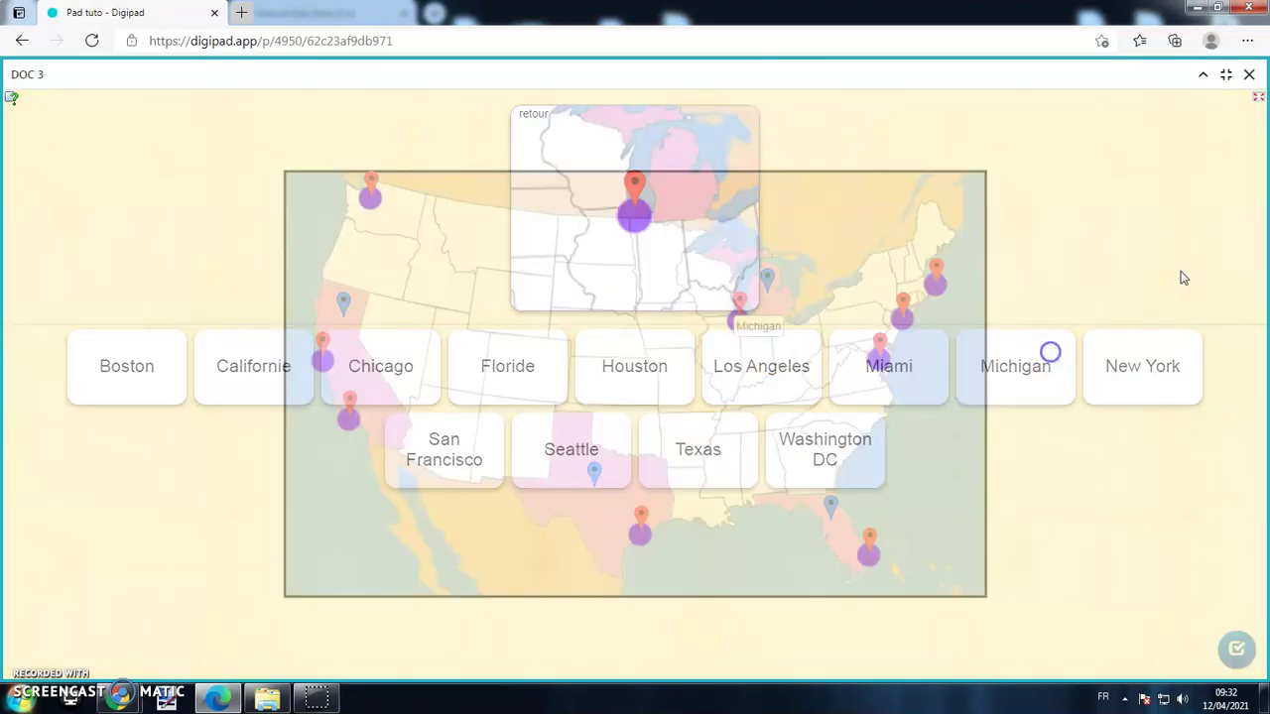
click(1249, 75)
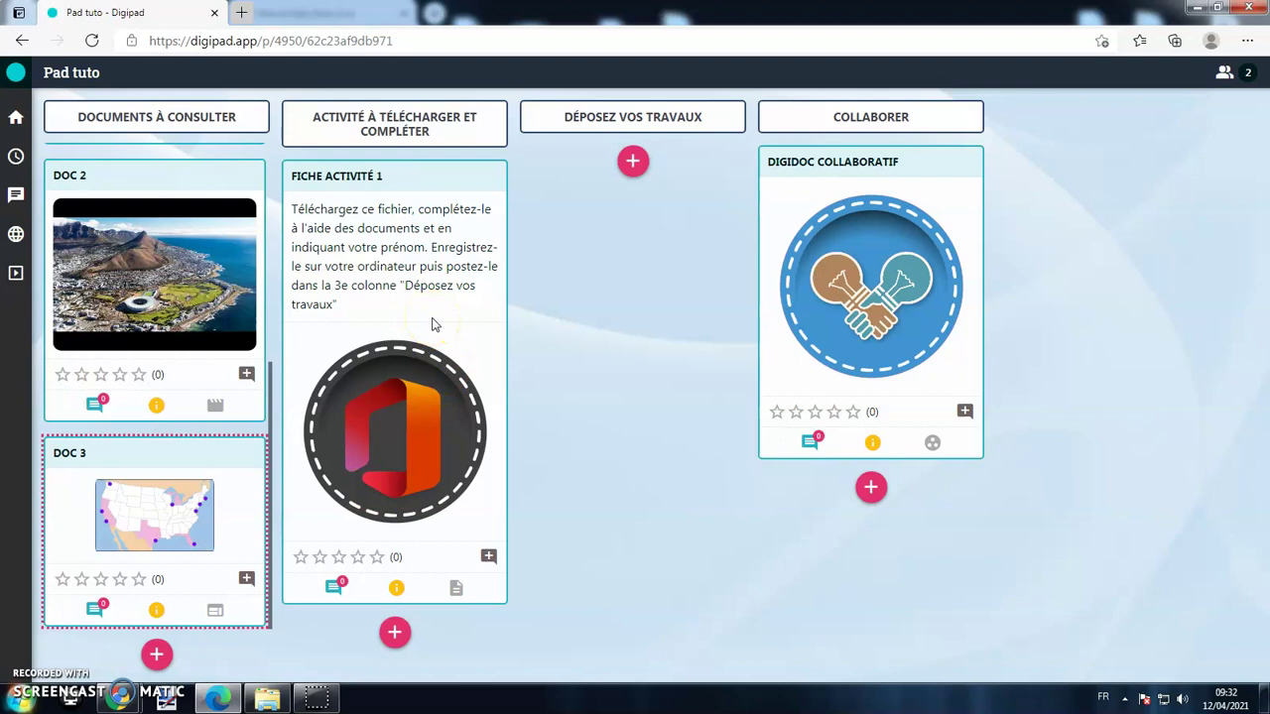
Step: Download a copy of the Fiche activité 1 document and open it in Word
click(419, 395)
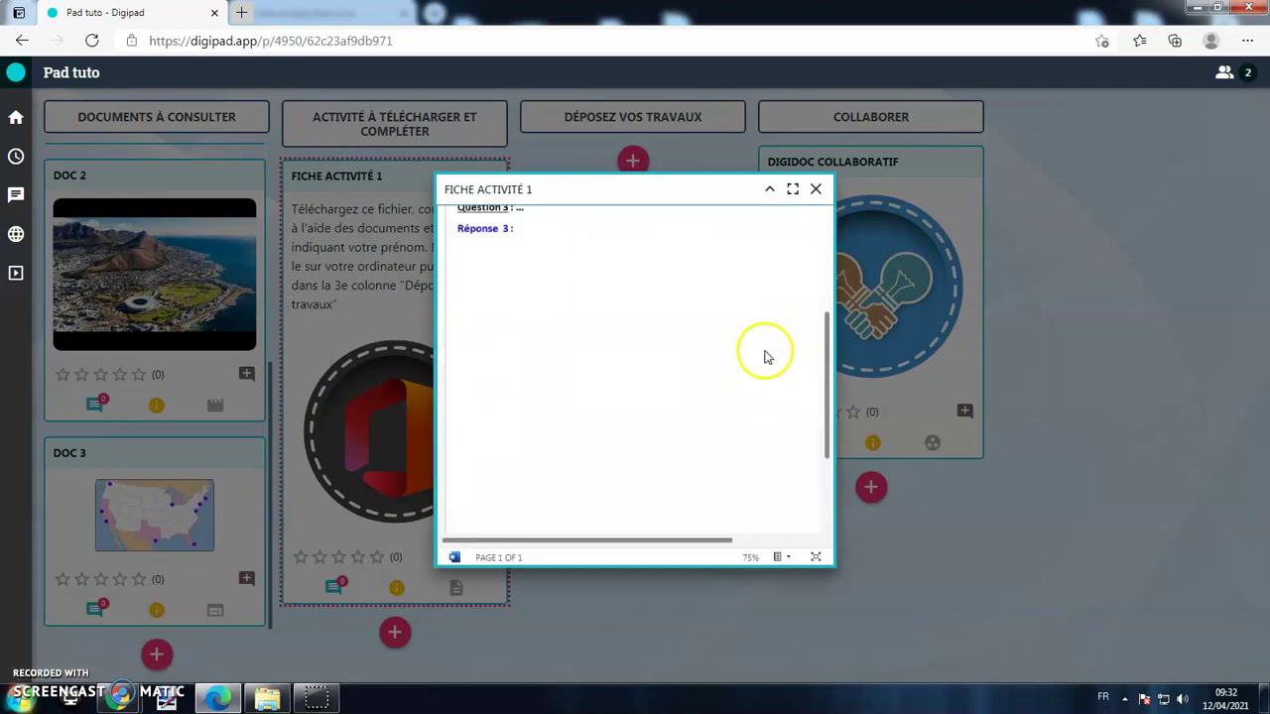
click(781, 556)
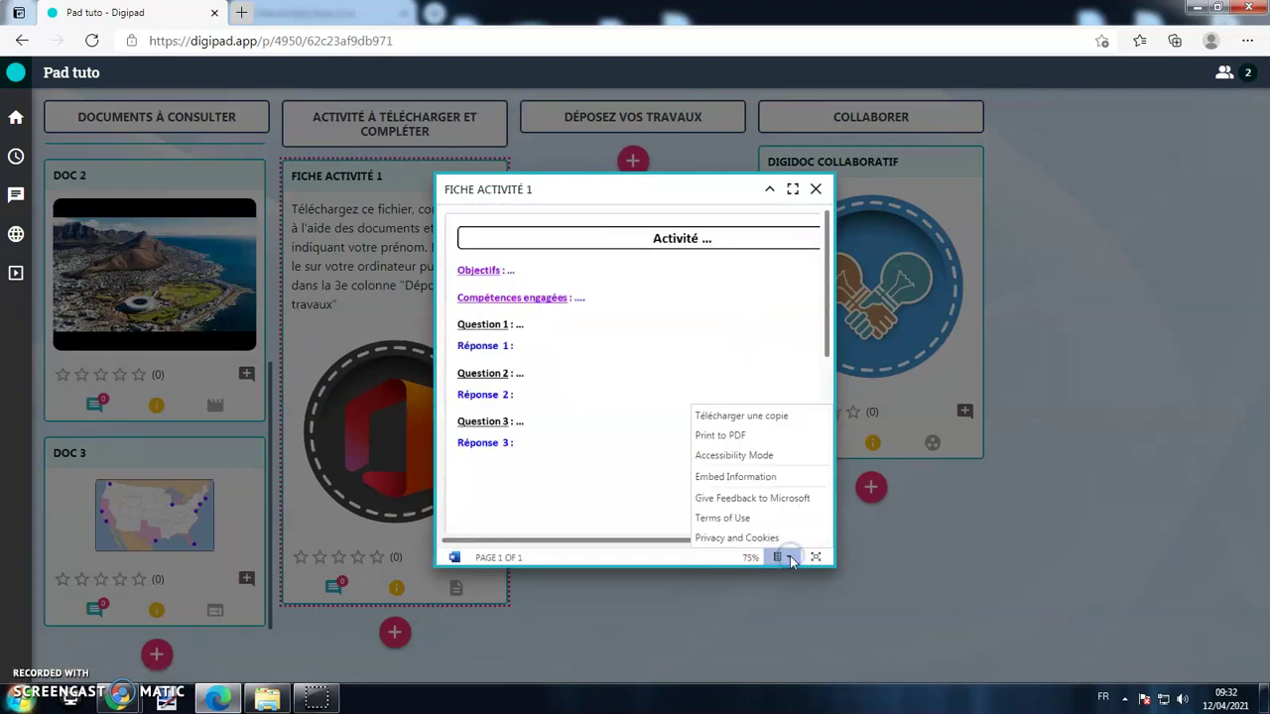
click(764, 418)
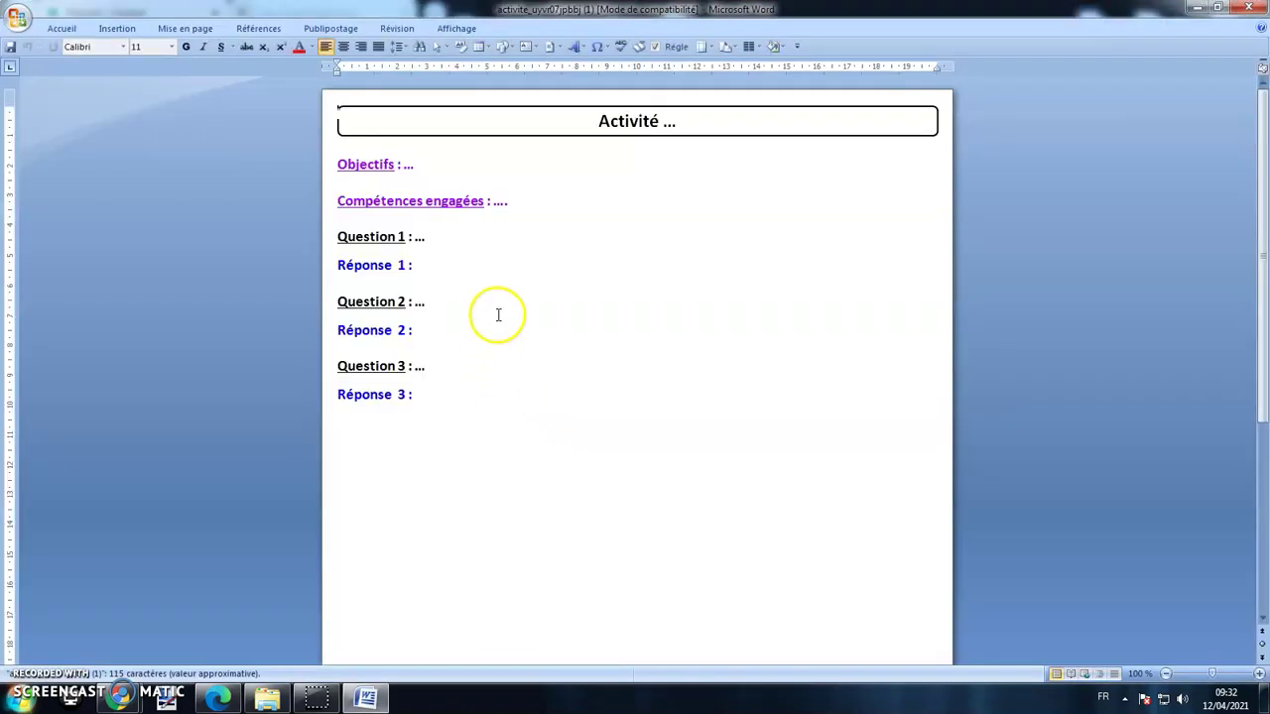
Step: Fill in the activity sheet's answers: A for Réponse 1, B for Réponse 2, and C for Réponse 3
click(493, 265)
text(A)
click(491, 330)
text(B)
click(469, 407)
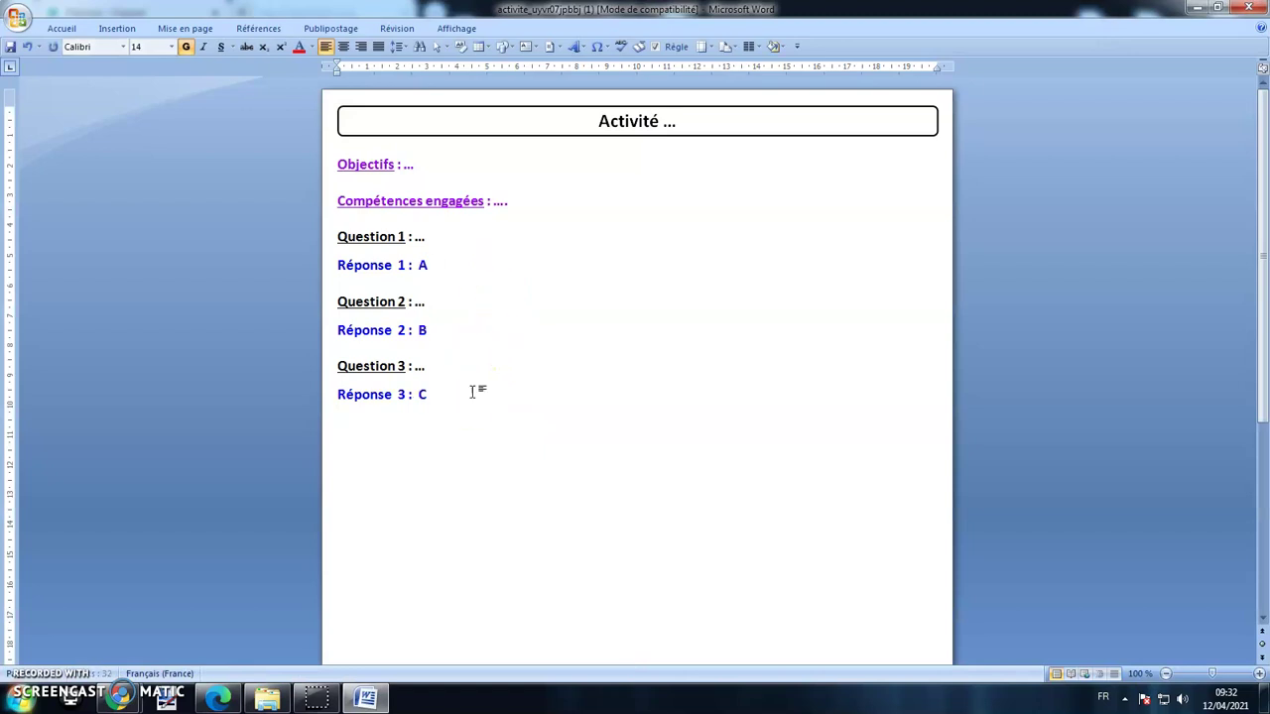
Step: Save the sheet as a Word 97-2003 document in Images > Tutos Autres, named "Copie" plus the student's first name, and close Word
click(10, 27)
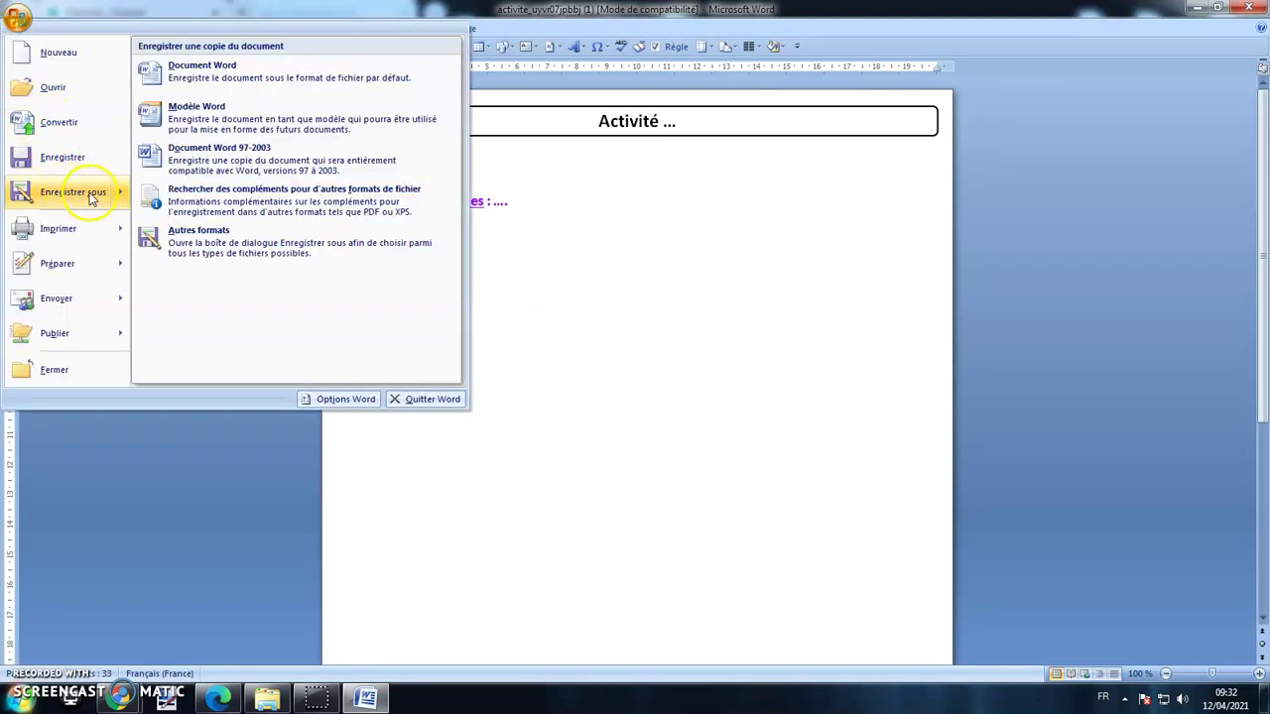
click(218, 158)
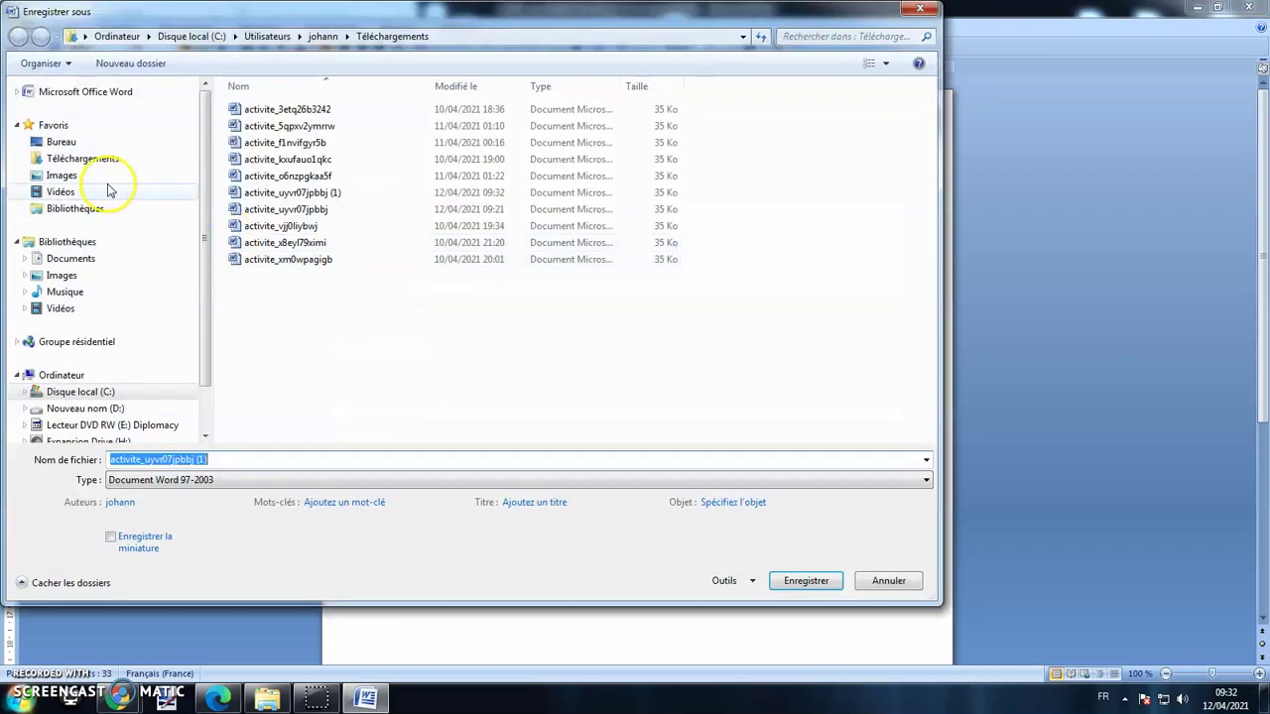
click(108, 175)
double_click(607, 213)
click(397, 456)
text(Copie TOM)
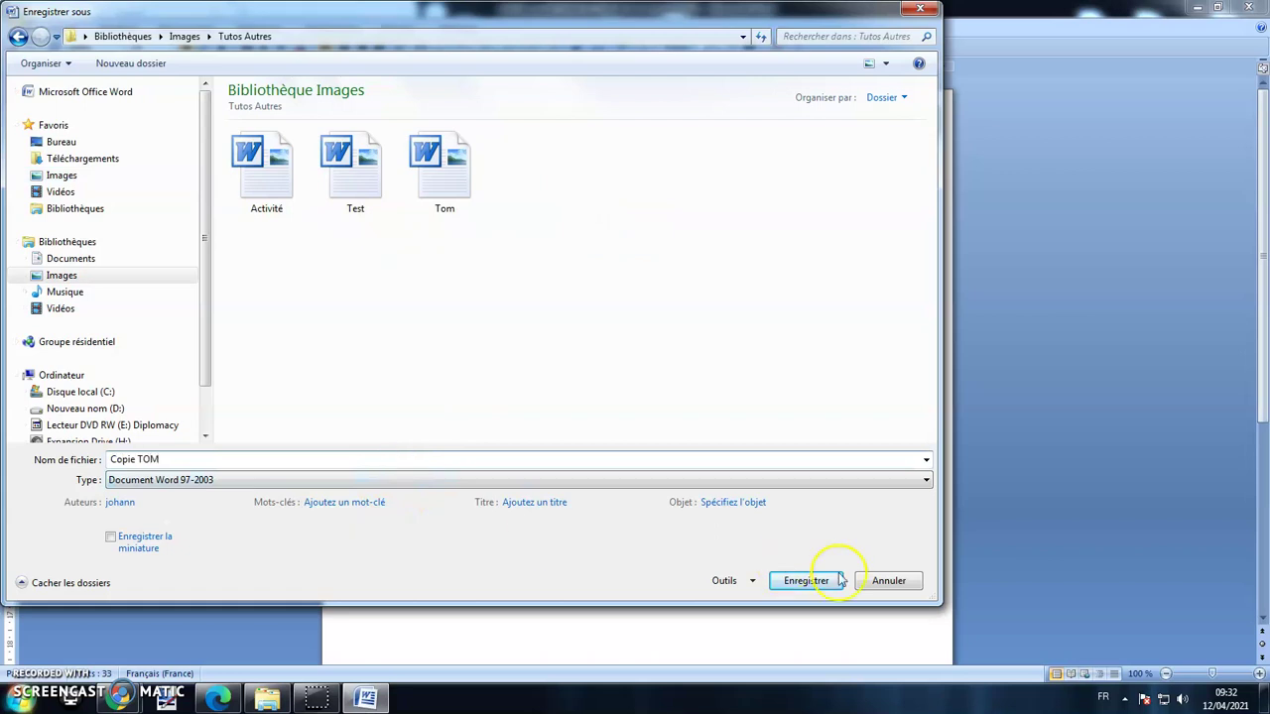
click(839, 580)
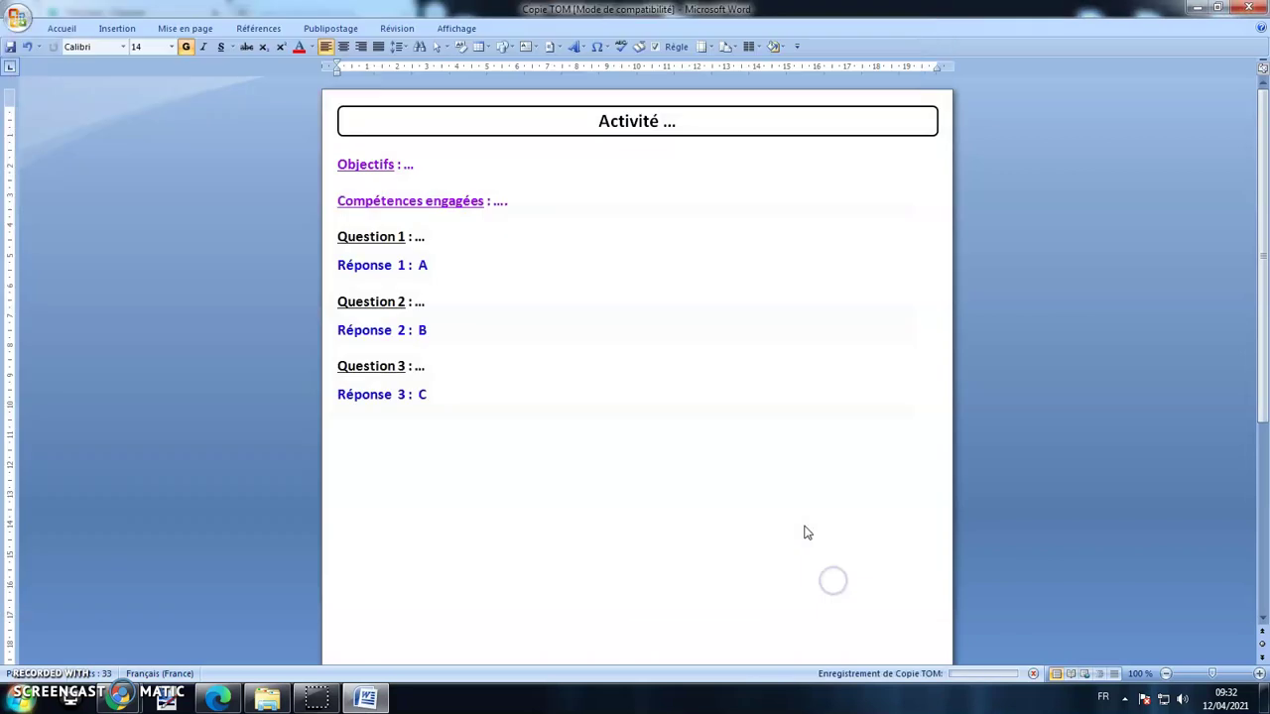
click(1249, 9)
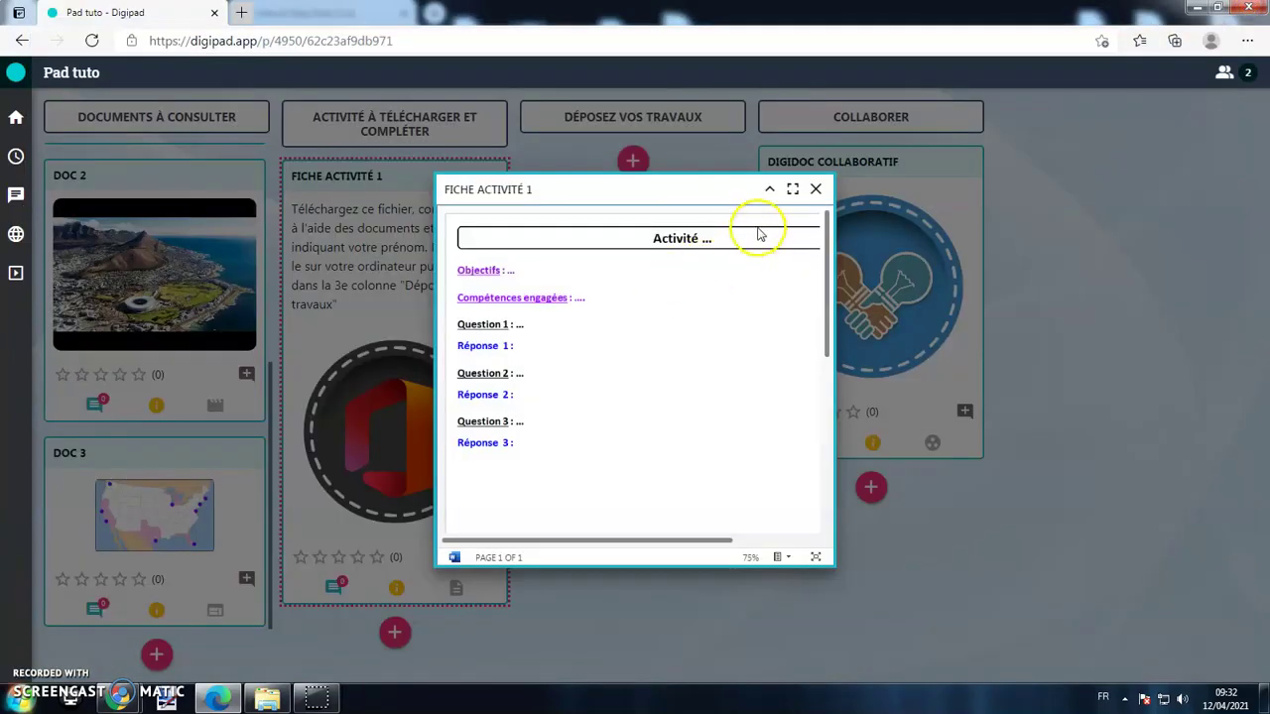
Step: Close the activity sheet preview and check for the saved copy in the Tutos Autres folder in Windows Explorer
click(815, 187)
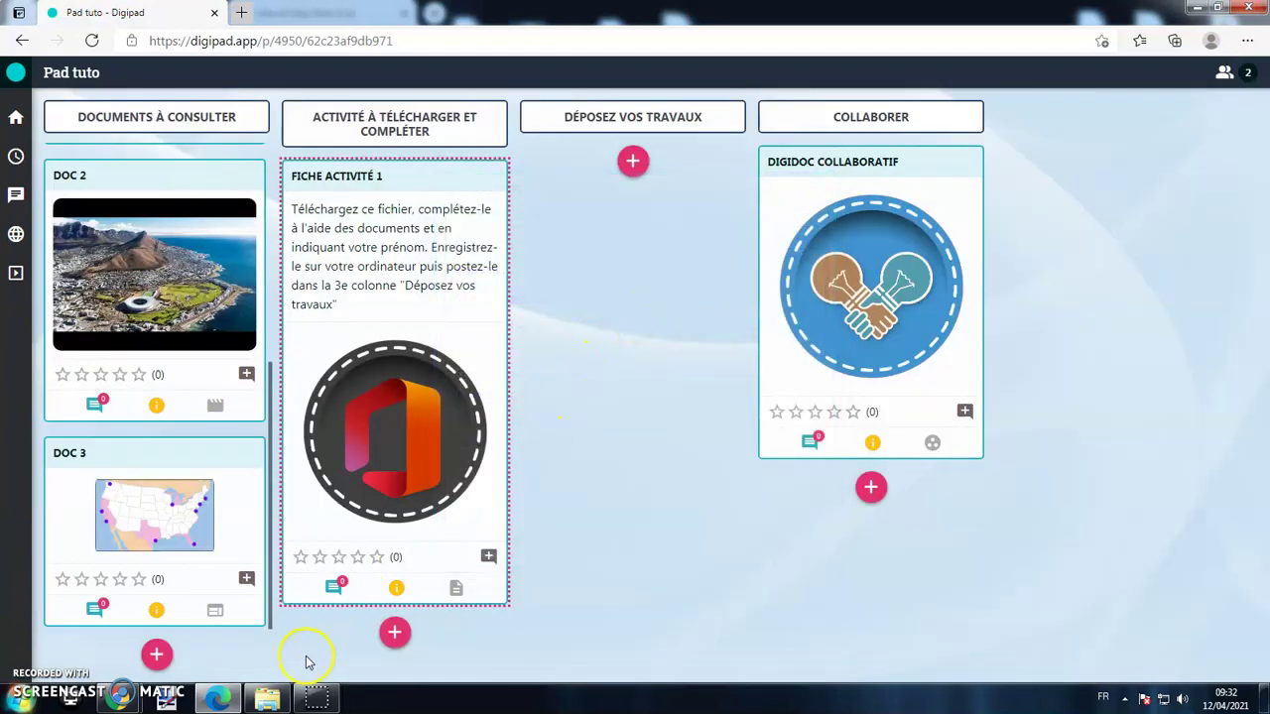
click(267, 700)
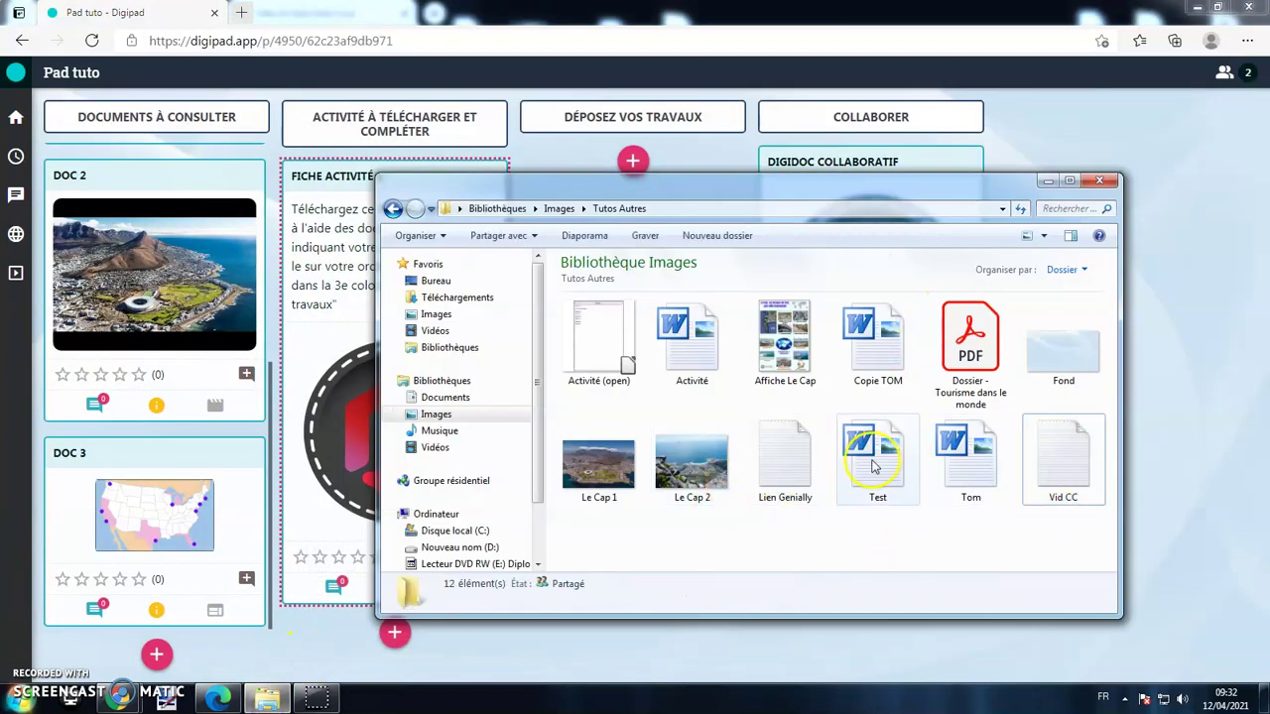
drag(873, 342, 849, 357)
click(1048, 181)
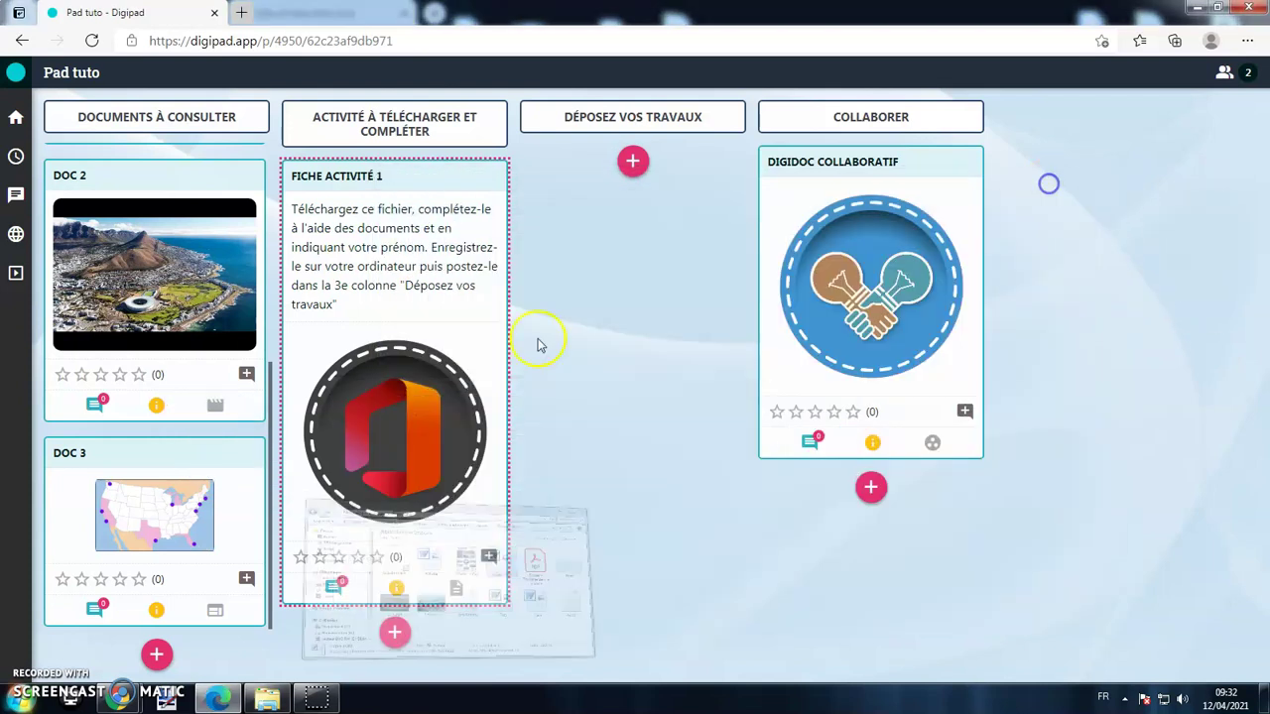
Step: Start a capsule under Déposez vos travaux, titled "Ma copie -" plus the student's first name, with the text "Texte..."
click(632, 161)
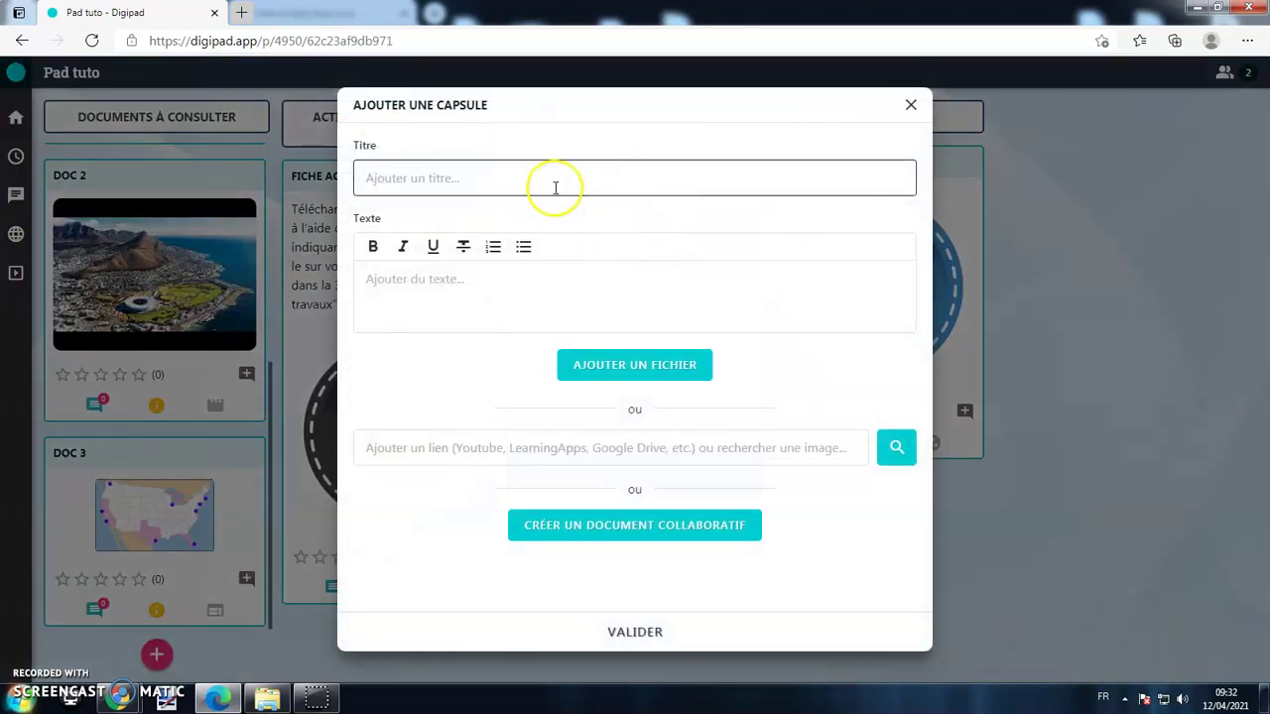
text(Ma copie - Tom)
click(498, 283)
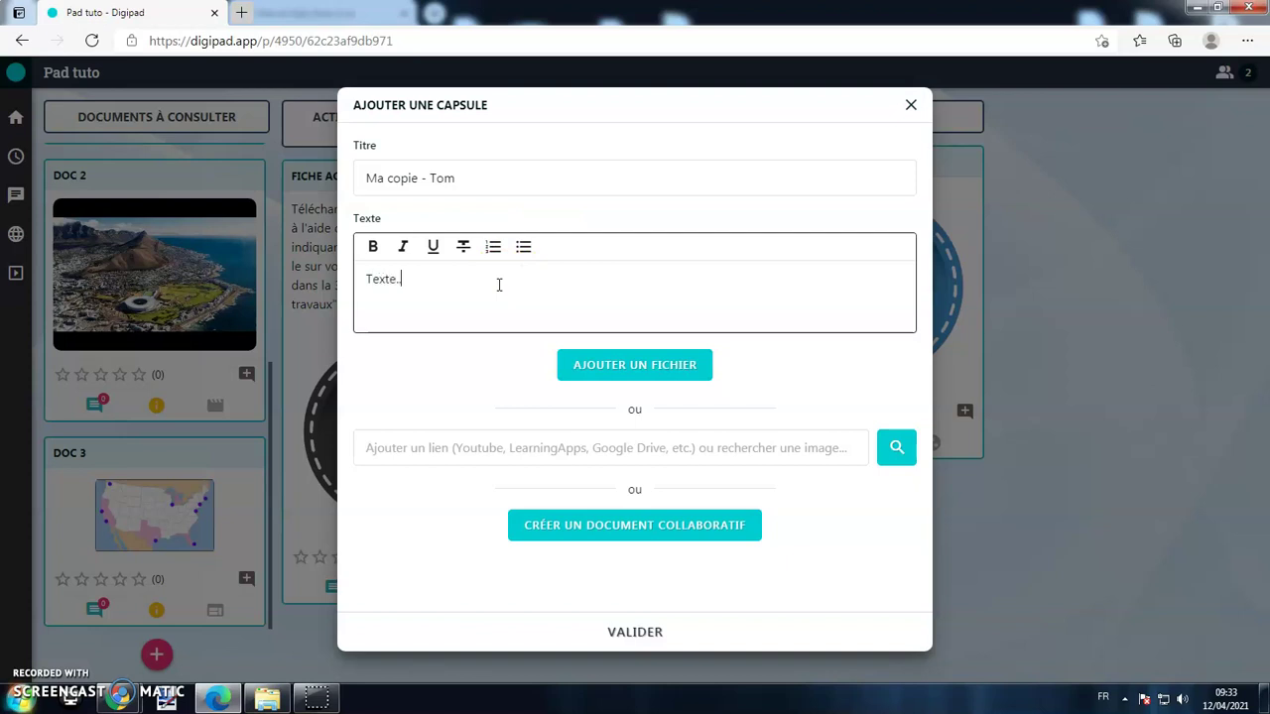
Step: Attach the completed Word copy from Tutos Autres to the capsule, check its preview, and publish the capsule
click(661, 367)
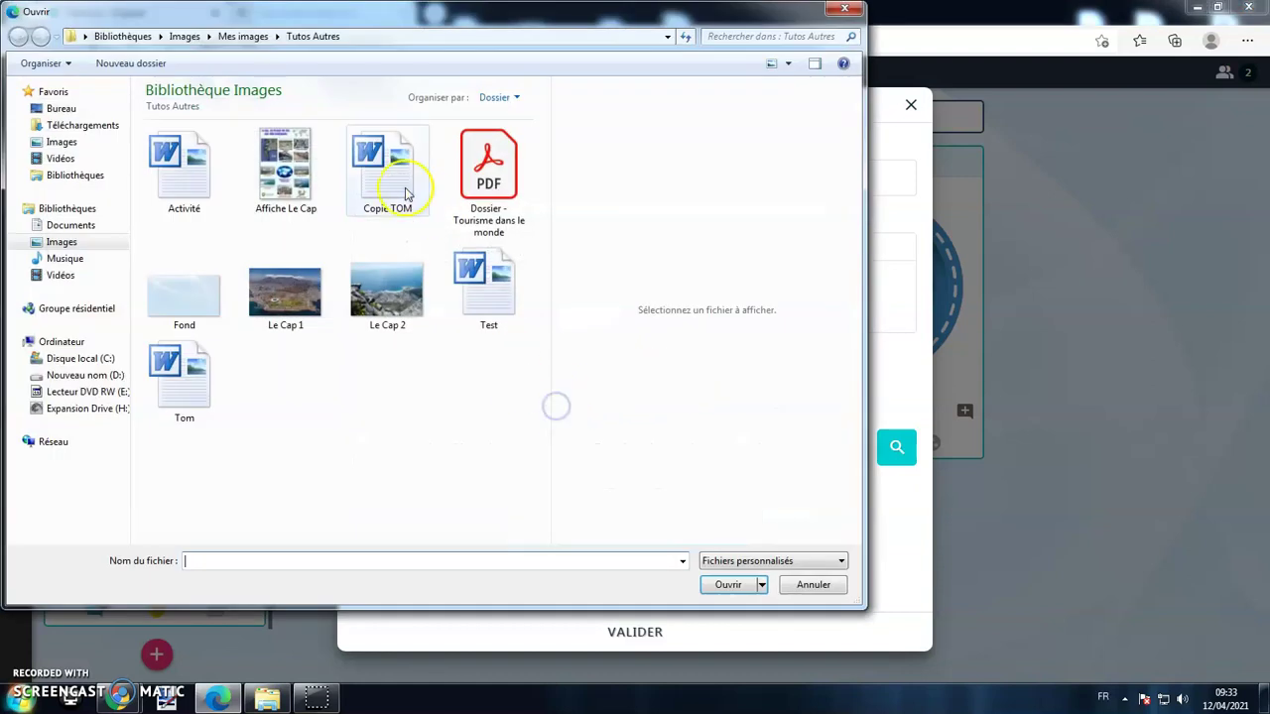
click(405, 194)
click(728, 584)
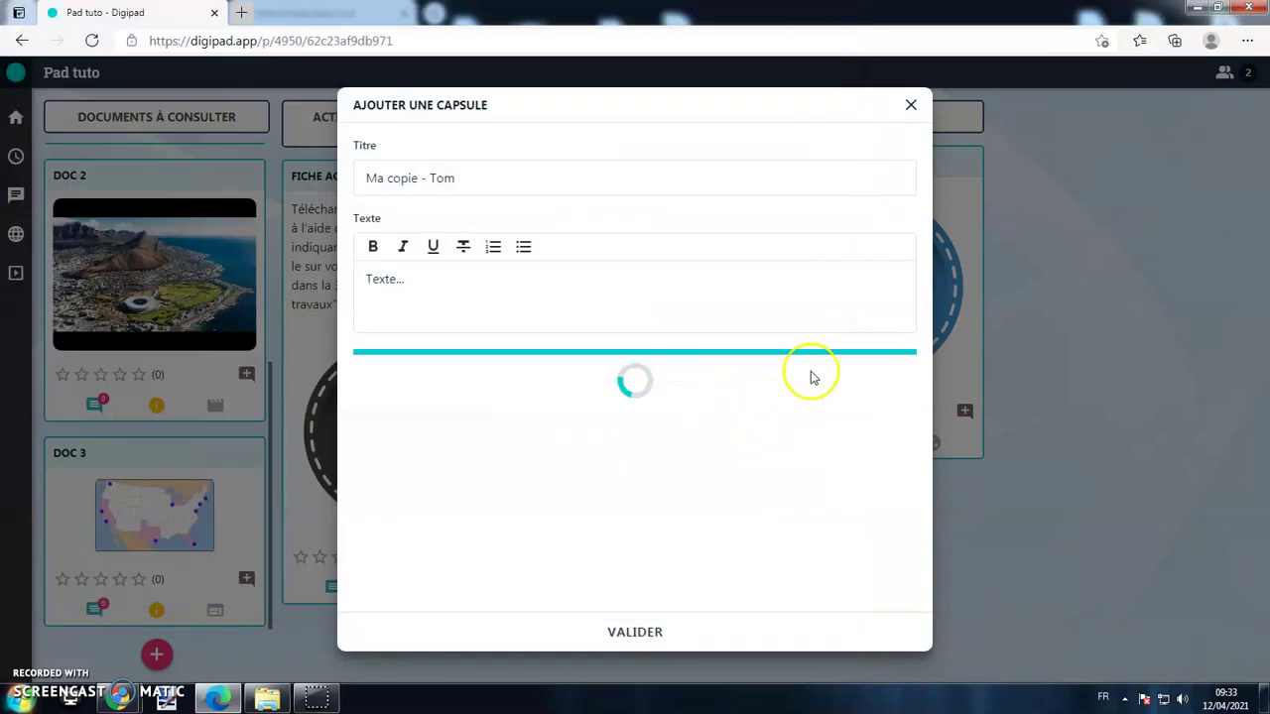
scroll(760, 407, down, 2)
scroll(762, 410, down, 2)
scroll(762, 410, up, 4)
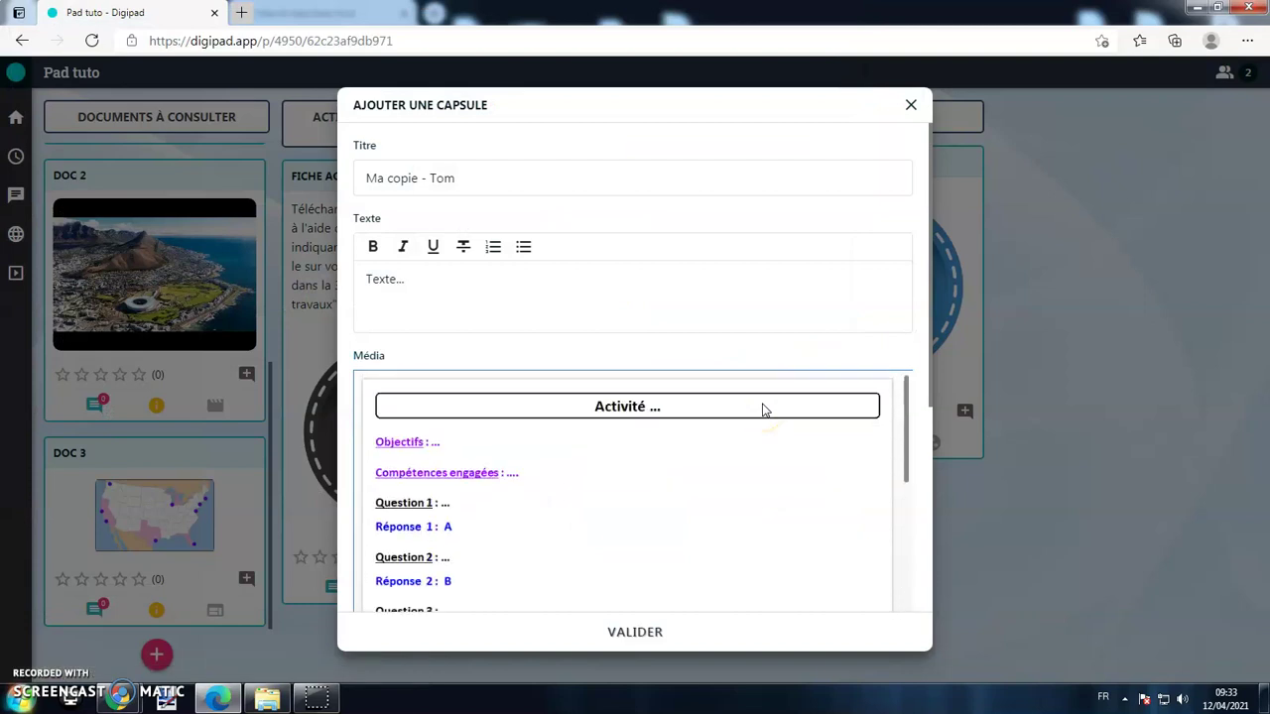
scroll(615, 556, down, 3)
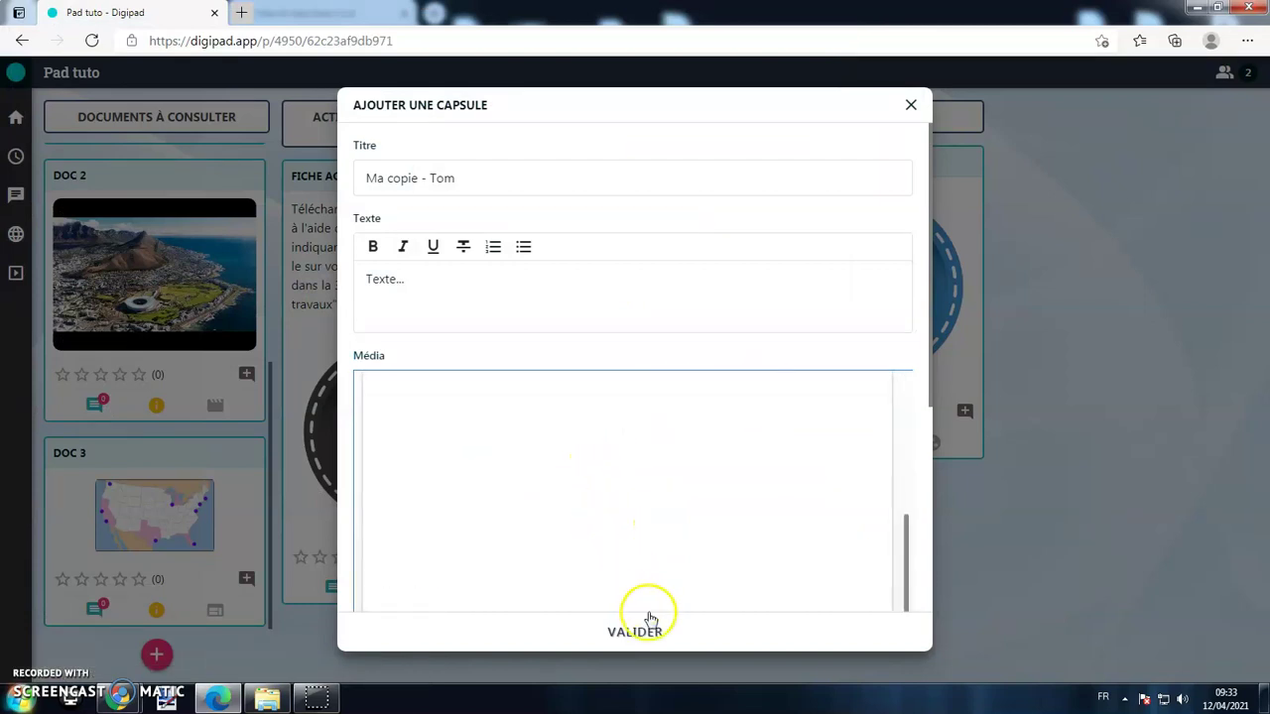
click(650, 631)
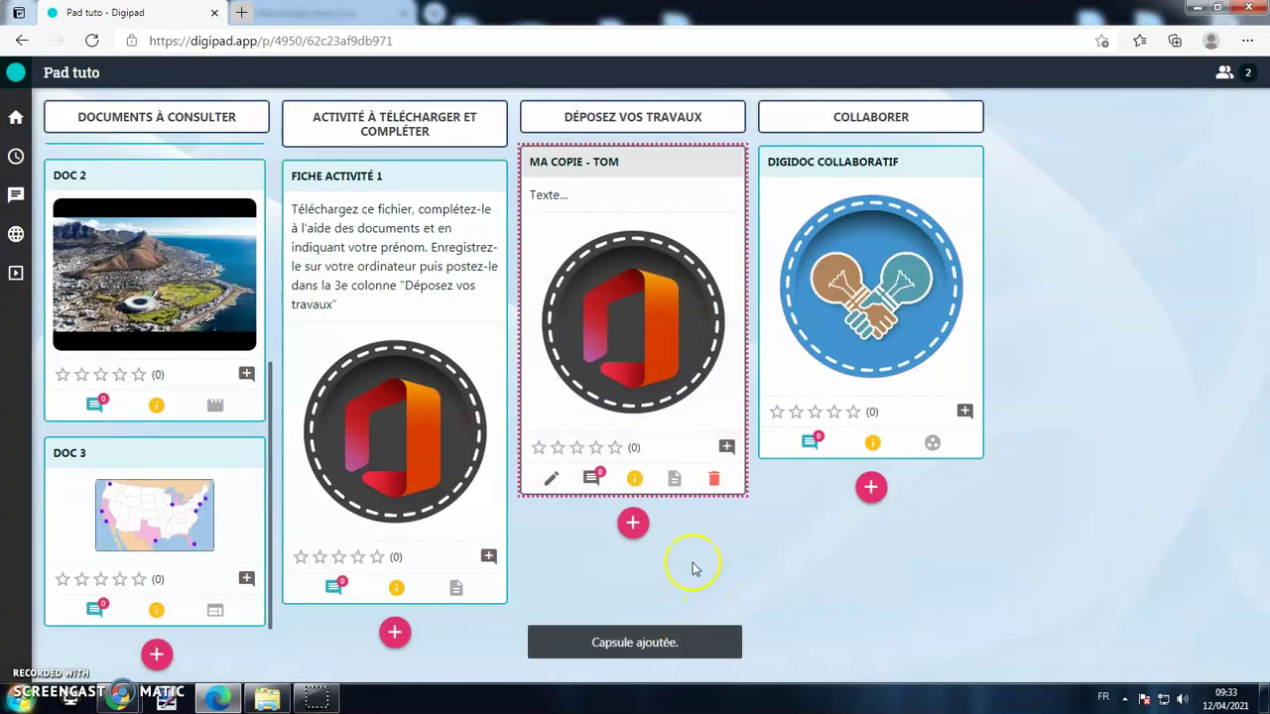
Step: Look over the options for adding another capsule under Déposez vos travaux, and close the empty form
click(633, 523)
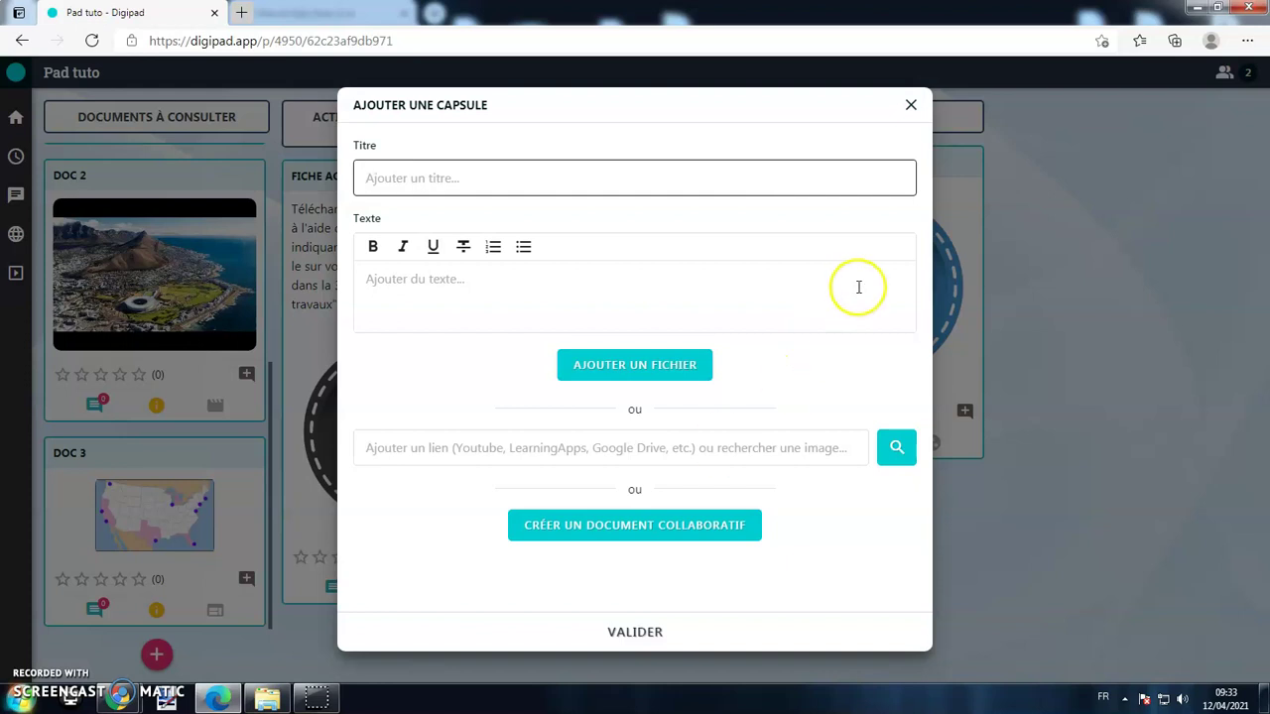
click(911, 104)
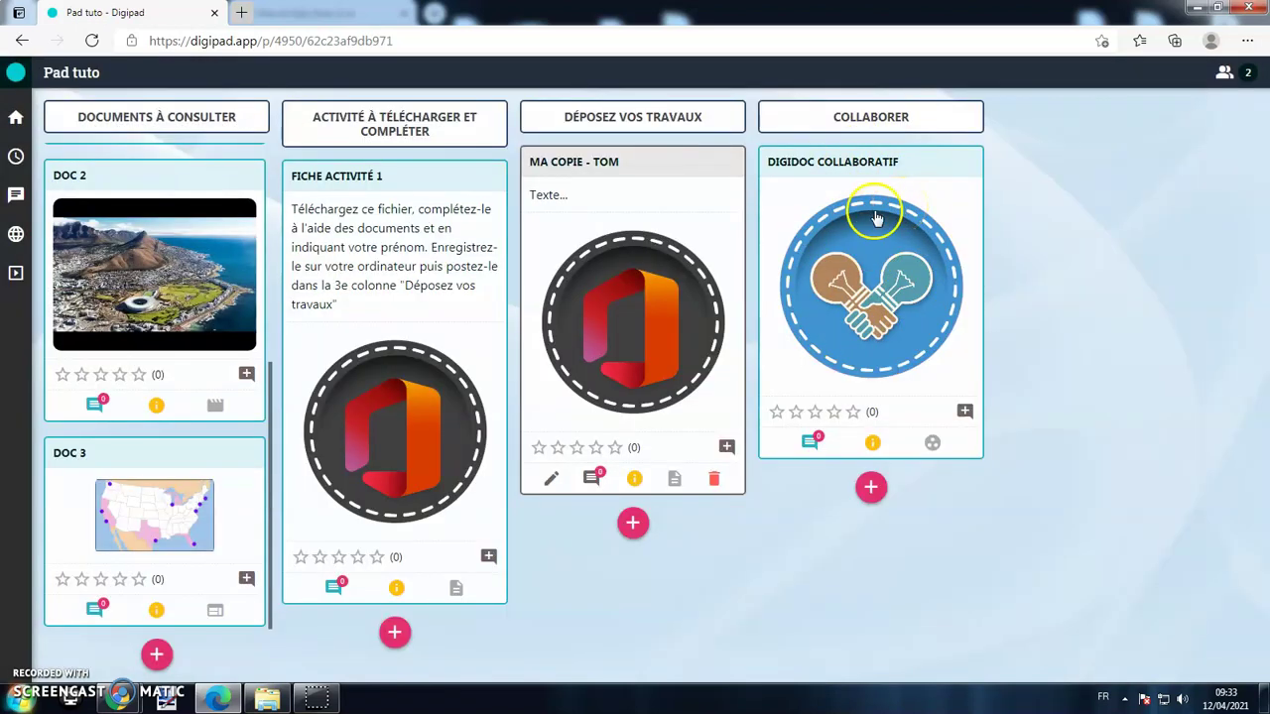
Step: Open the Digidoc collaboratif capsule in full screen and display its list of connected participants
click(865, 272)
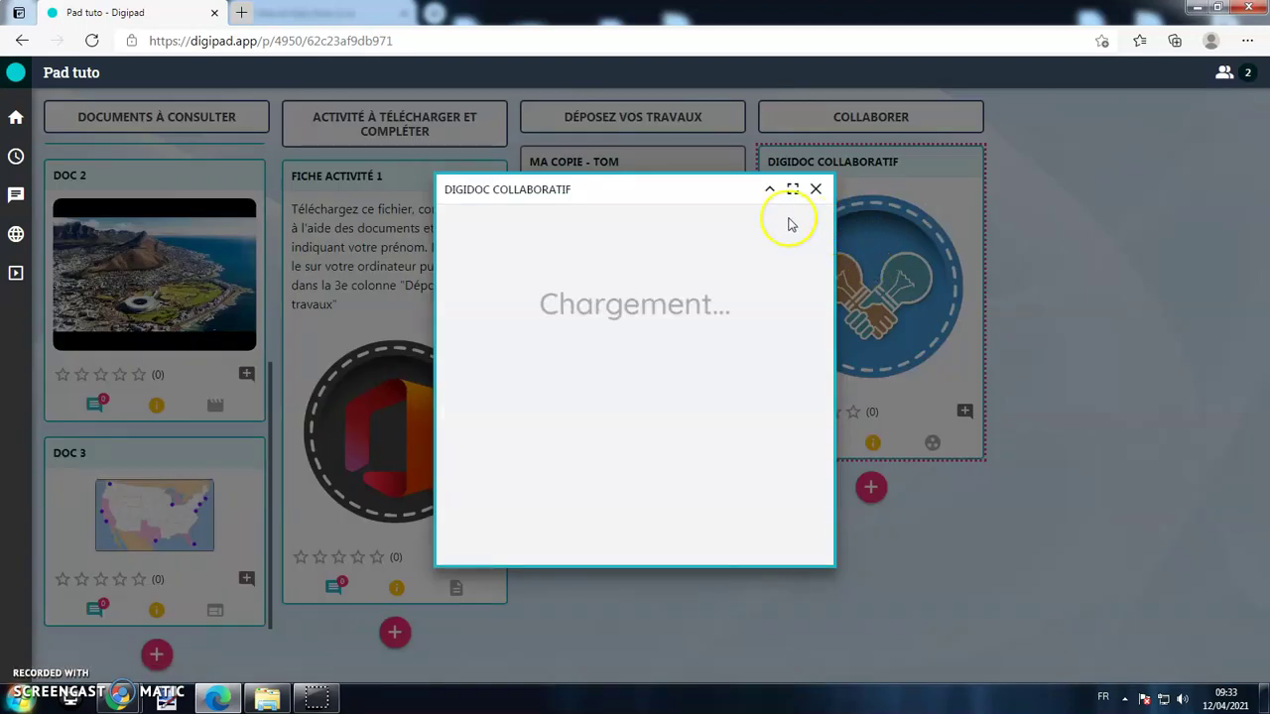
click(793, 189)
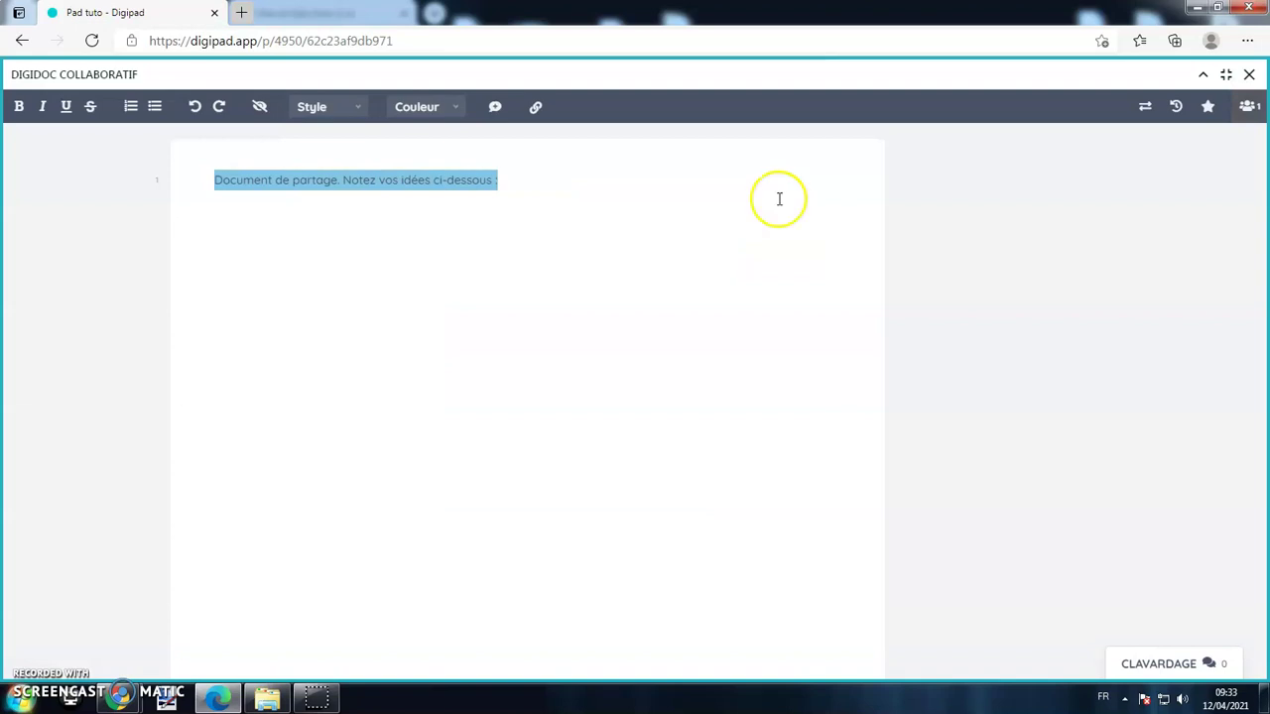
click(1248, 106)
Step: Write "- Mon idée 1..." two lines below the introductory sentence of the shared document, and close the document
click(446, 213)
click(576, 182)
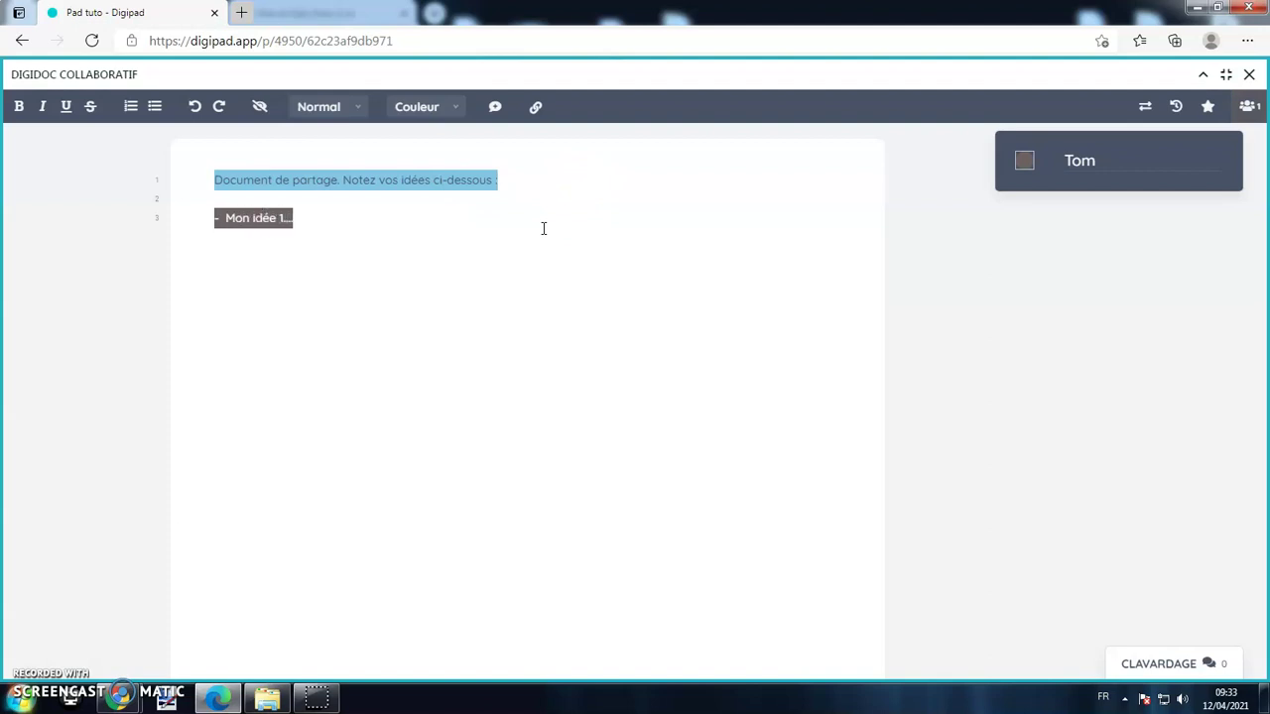
click(1226, 74)
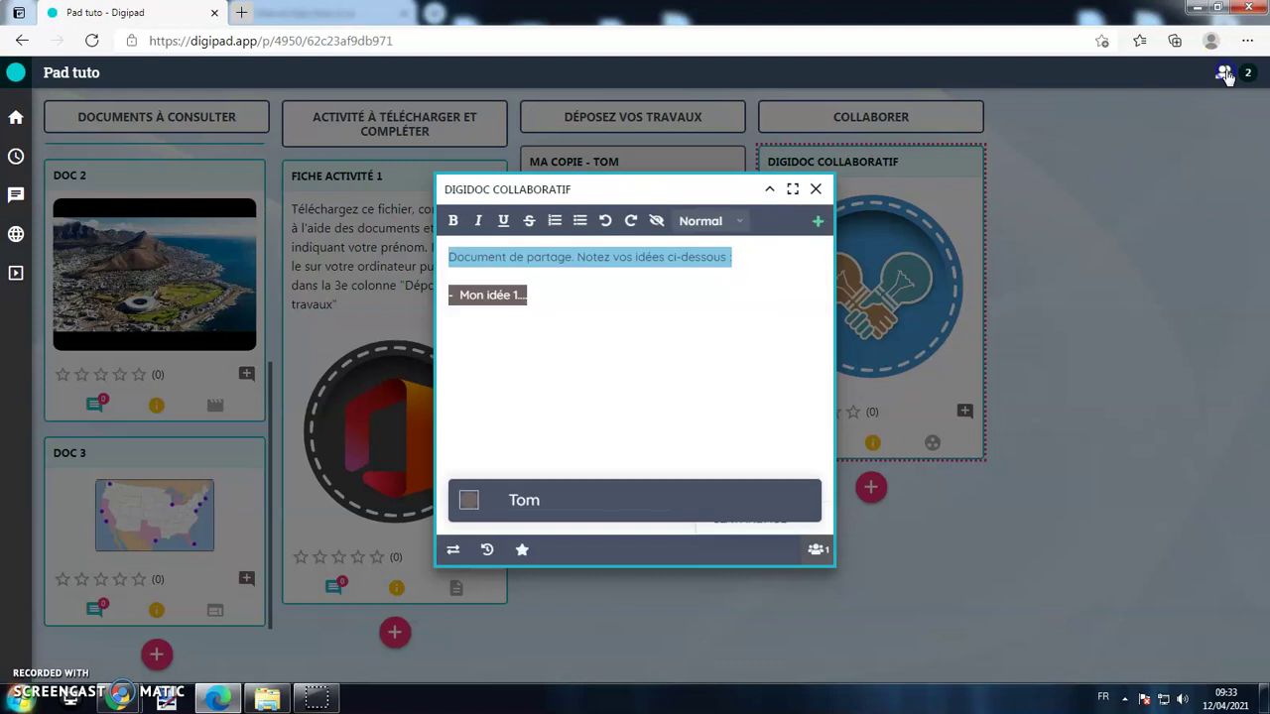
click(816, 189)
click(717, 530)
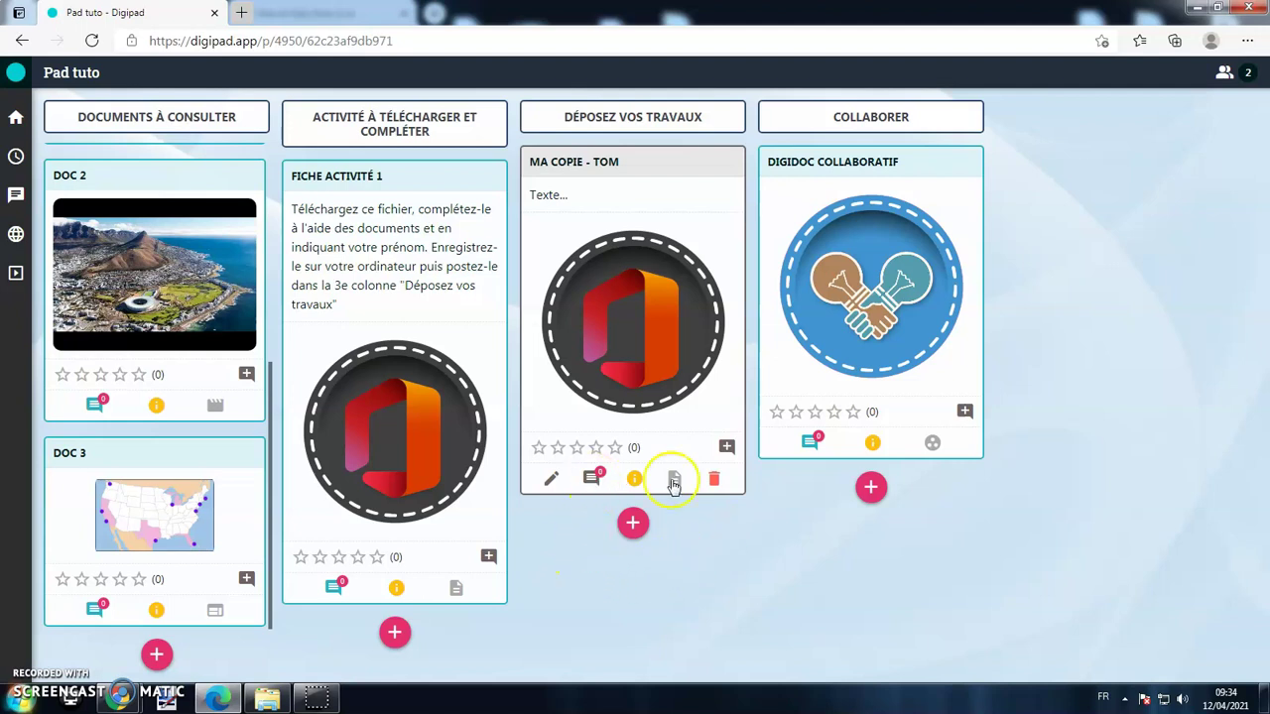
Step: Post the comment "J'ai essayé de faire au mieux" on the student's own copy capsule and close the comments
click(590, 481)
click(524, 556)
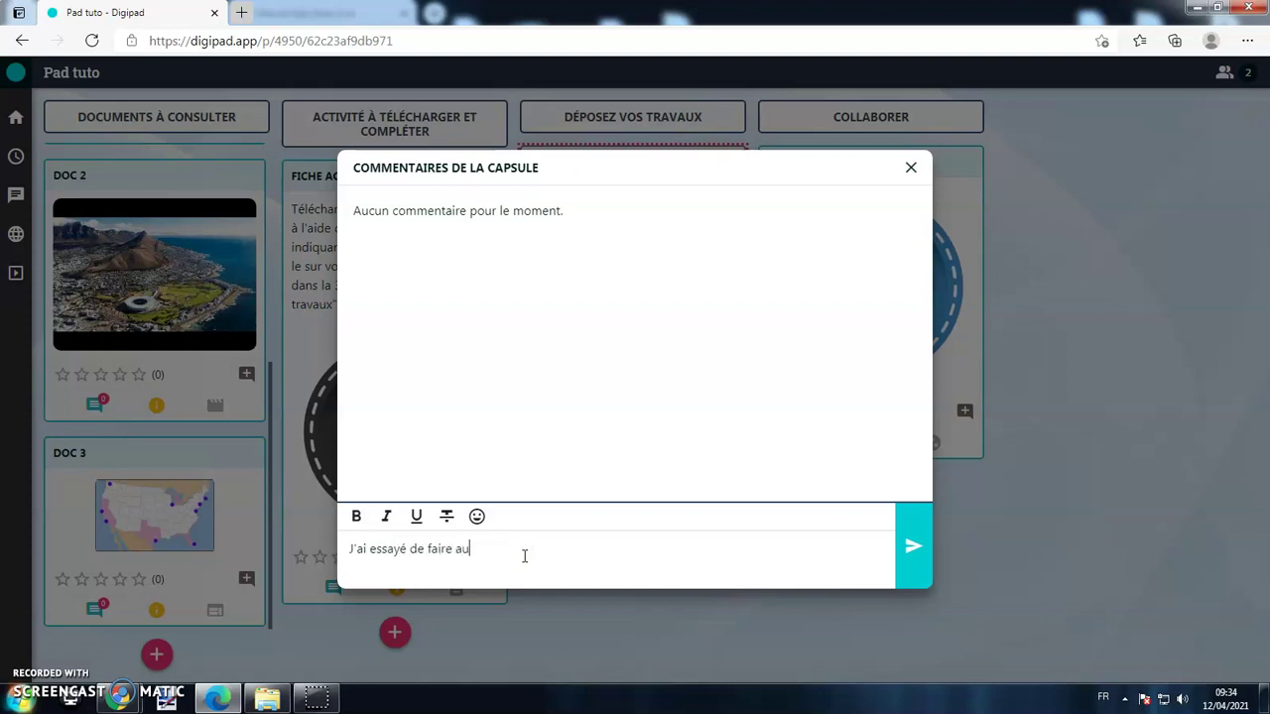
click(905, 546)
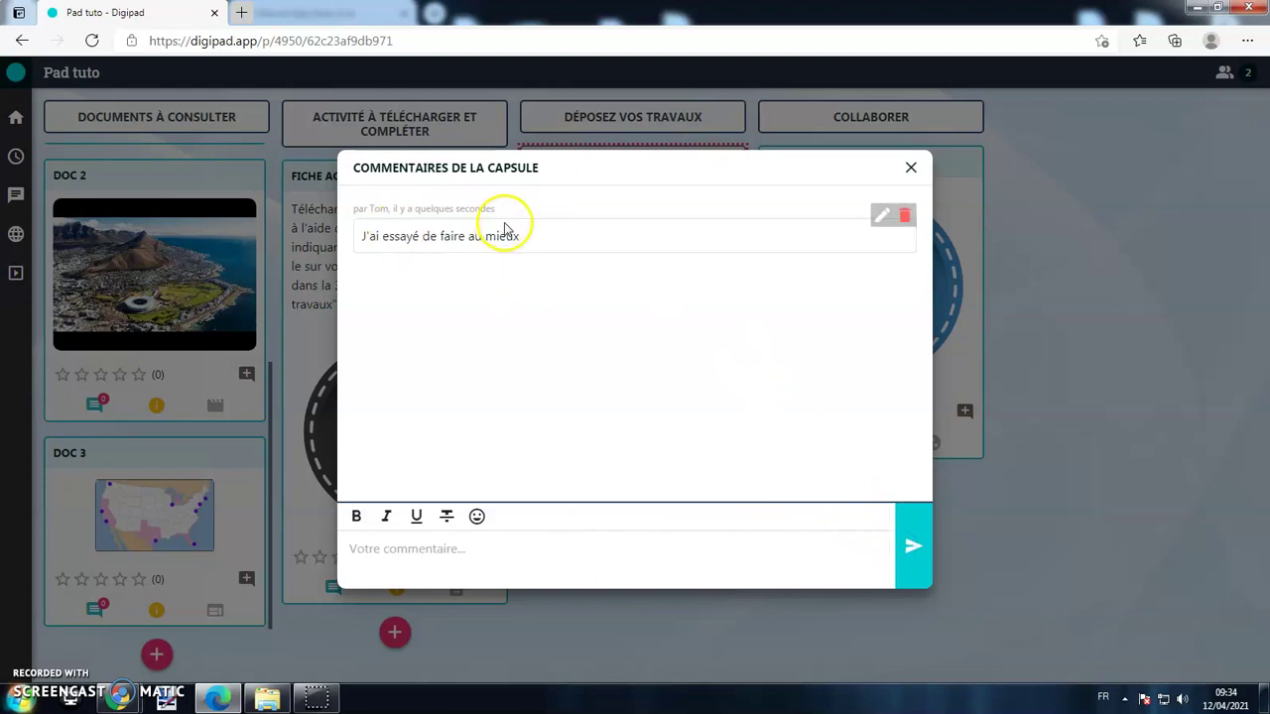
click(910, 167)
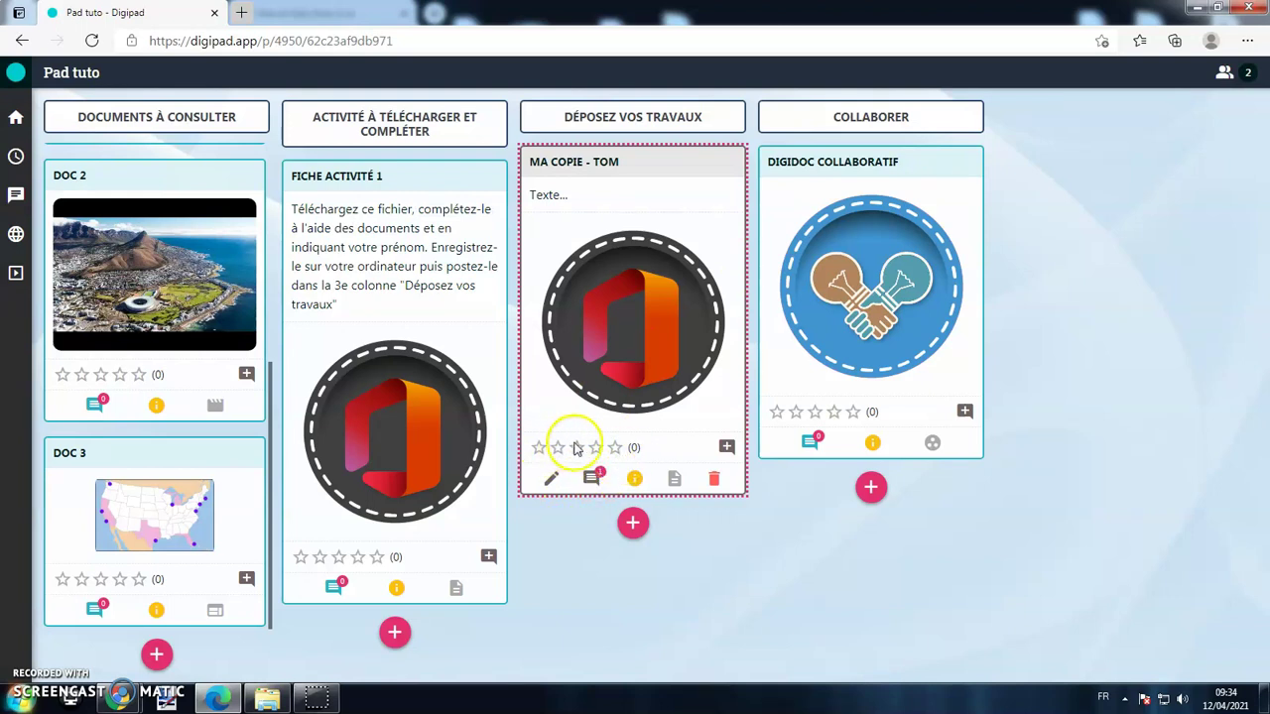
Step: Rate the student's own copy capsule with five stars and submit the rating
click(724, 448)
click(664, 371)
click(635, 423)
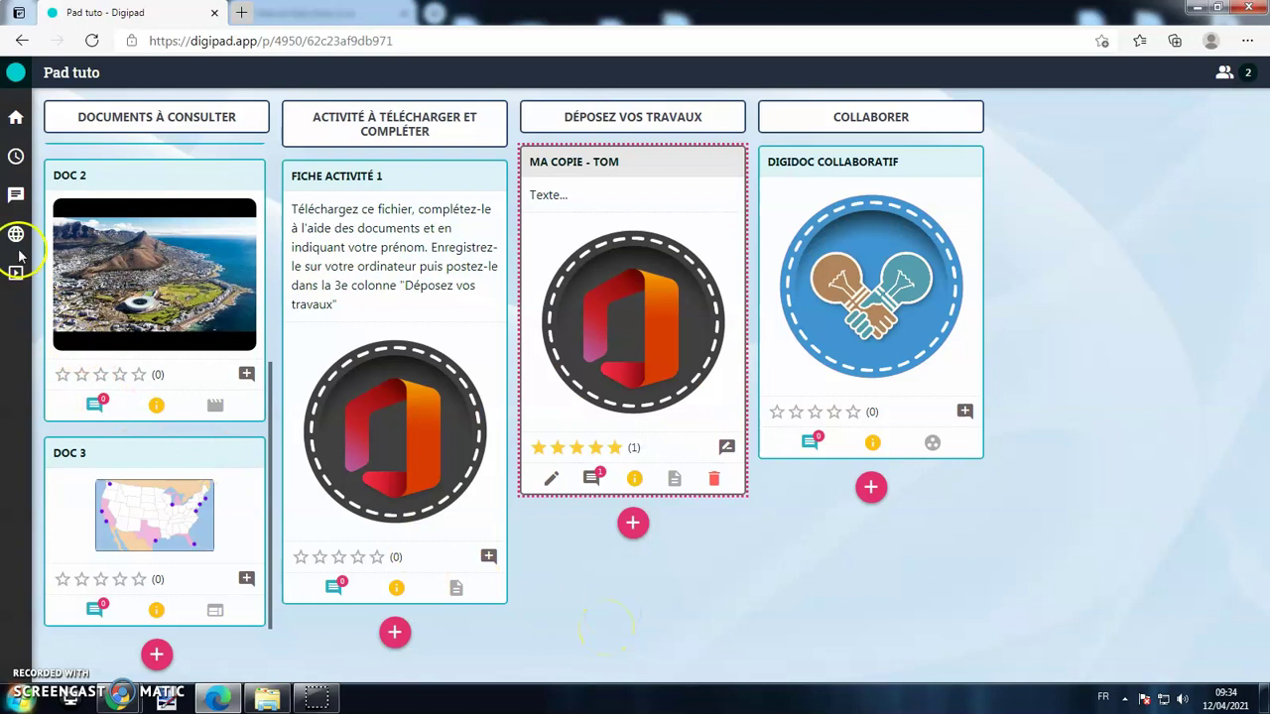
Step: Send the message "?????" in the pad's conversation and close the conversation
click(15, 195)
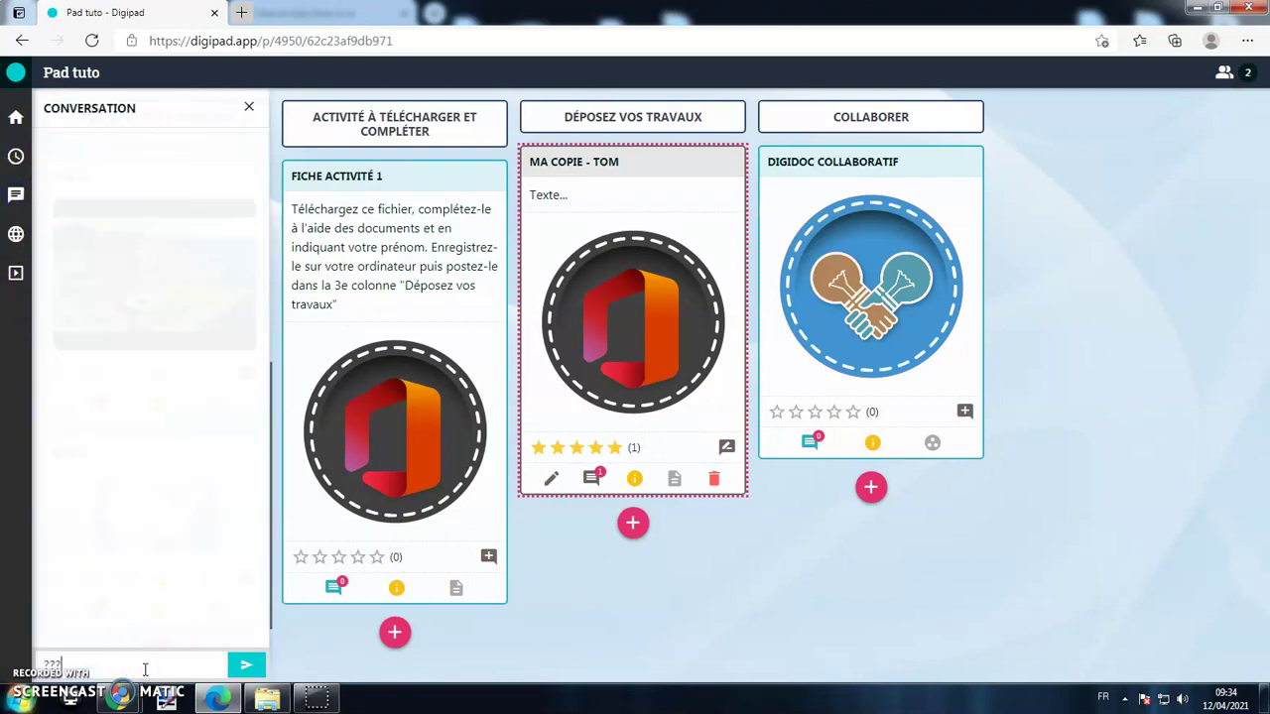
click(246, 664)
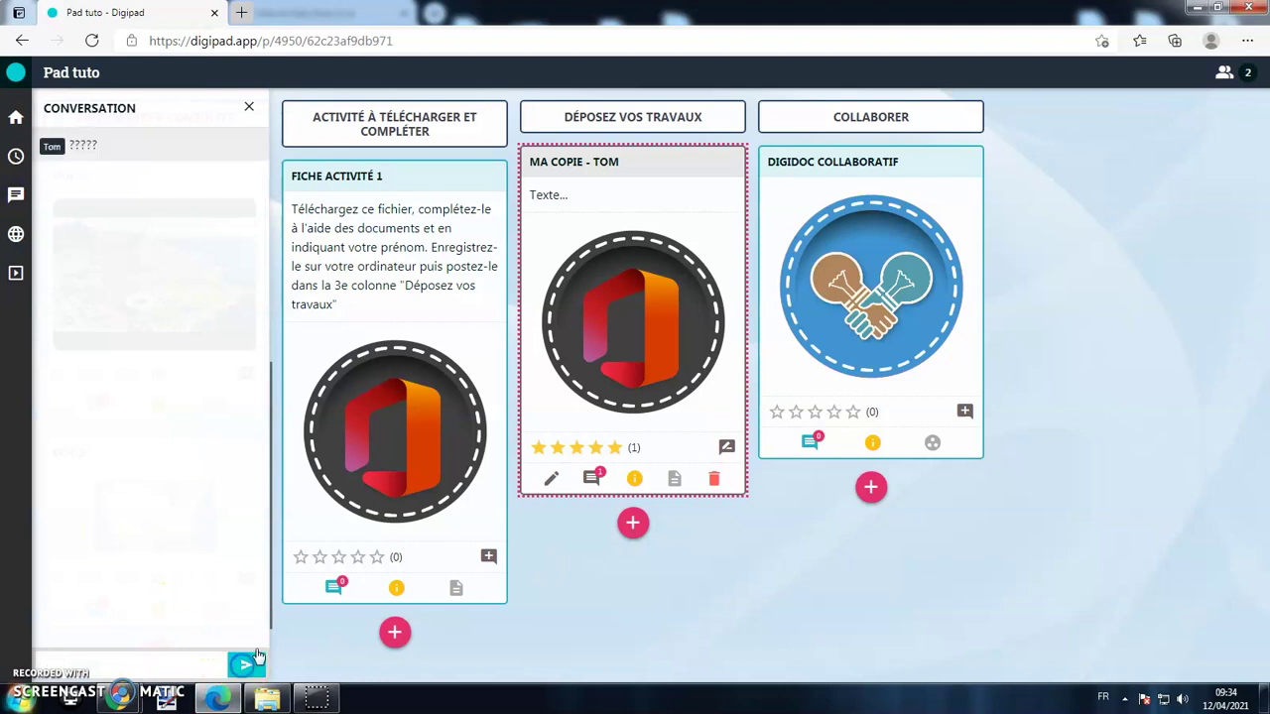
click(252, 106)
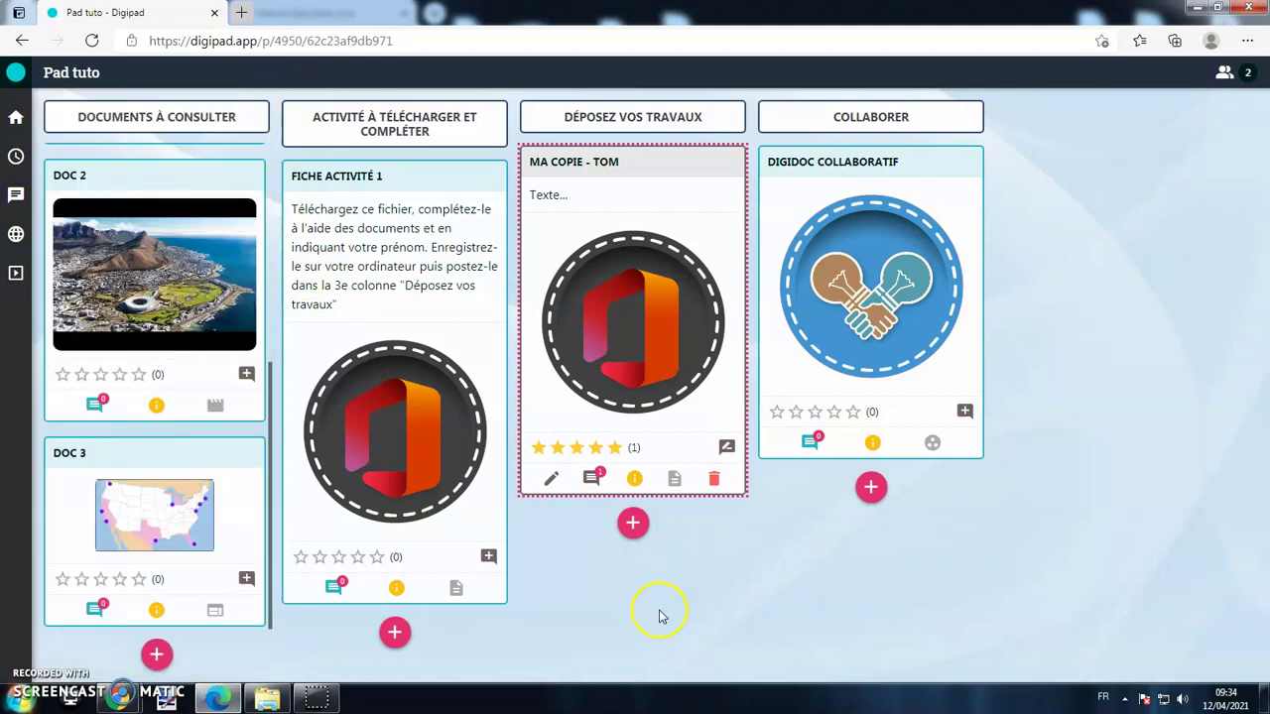